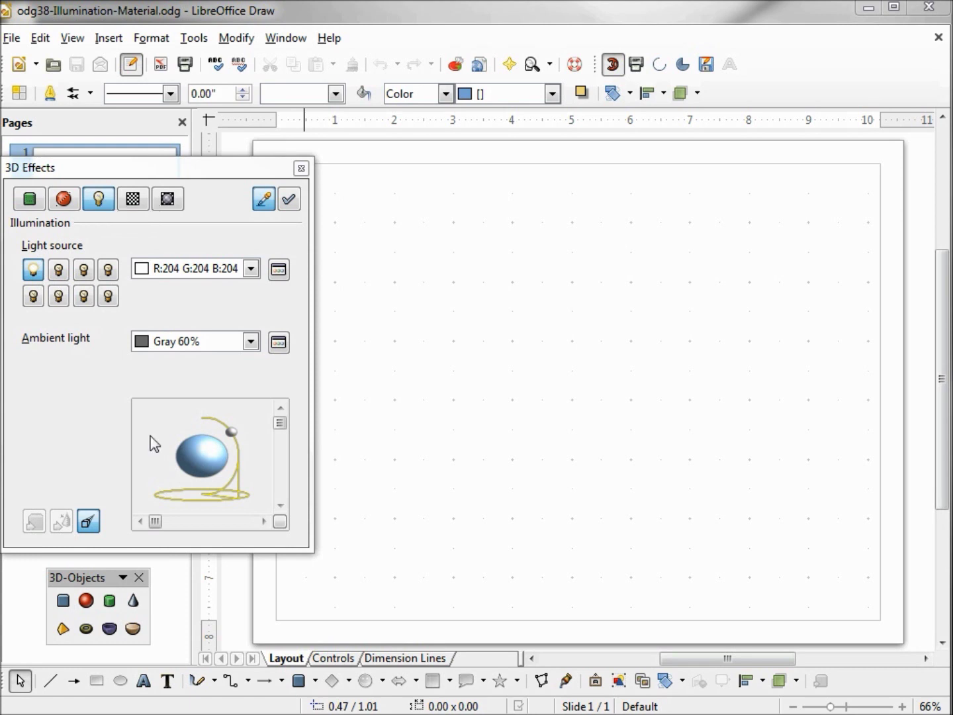
Step: Draw a blue 3D sphere and drag the preview light over to the left
{"action": "left_click", "coordinate": [86, 601]}
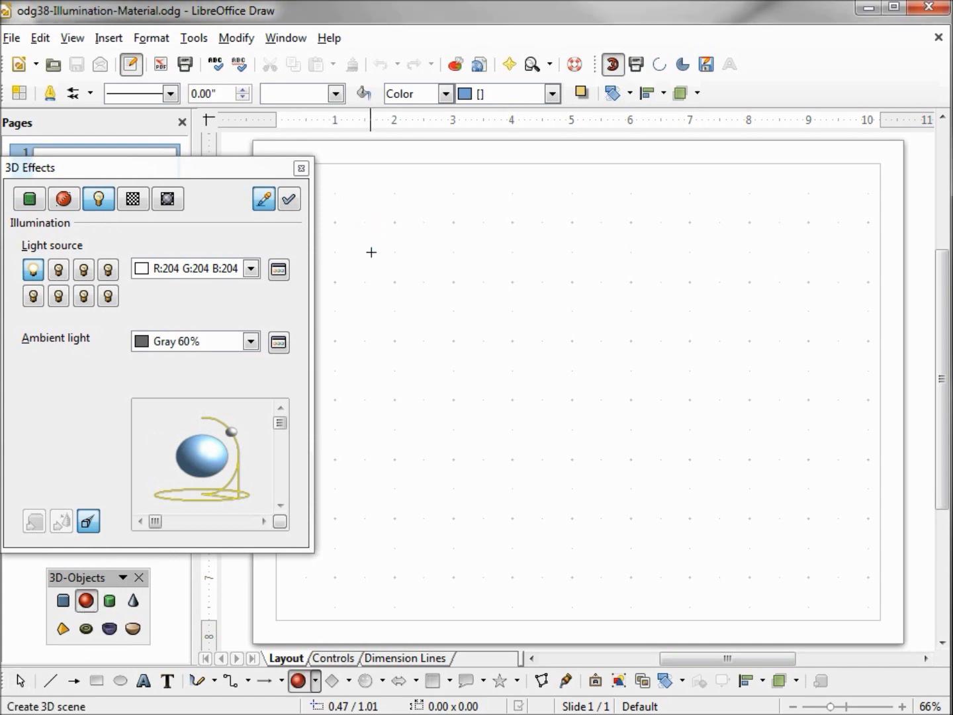
{"action": "left_click_drag", "start_coordinate": [369, 224], "coordinate": [416, 447]}
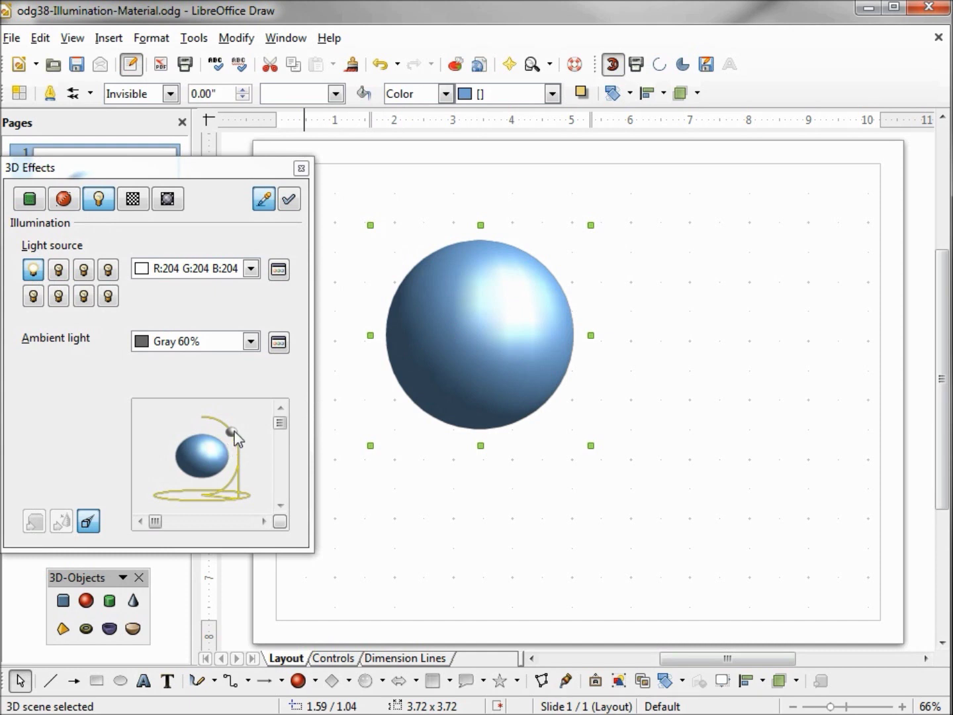
{"action": "left_click", "coordinate": [231, 432]}
{"action": "left_click", "coordinate": [231, 432]}
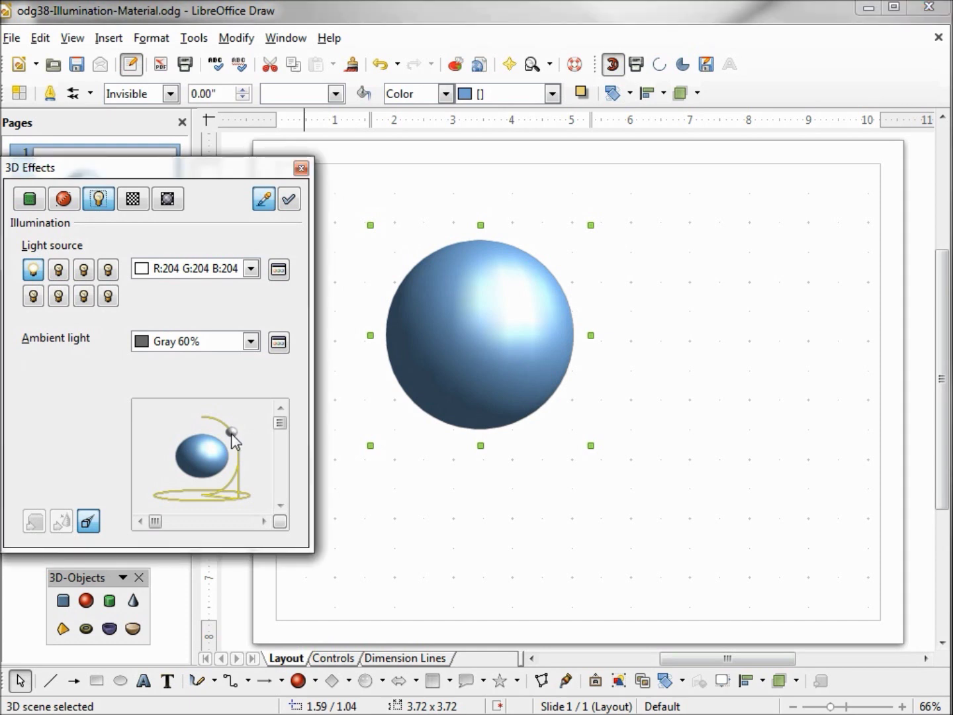
{"action": "left_click_drag", "start_coordinate": [232, 433], "coordinate": [165, 485]}
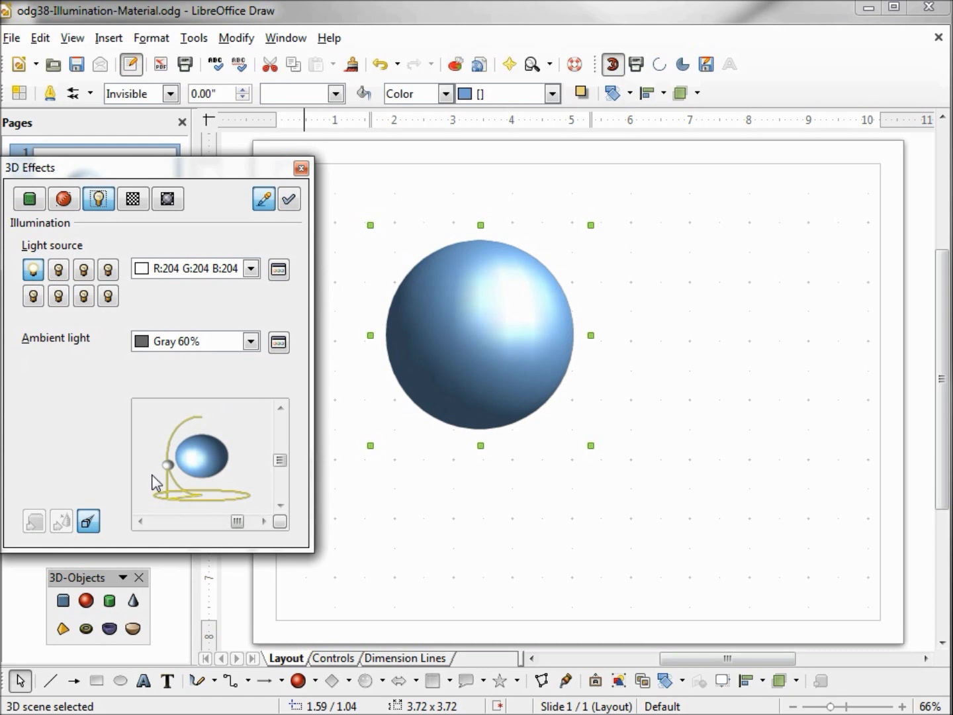
{"action": "left_click_drag", "start_coordinate": [164, 485], "coordinate": [139, 480]}
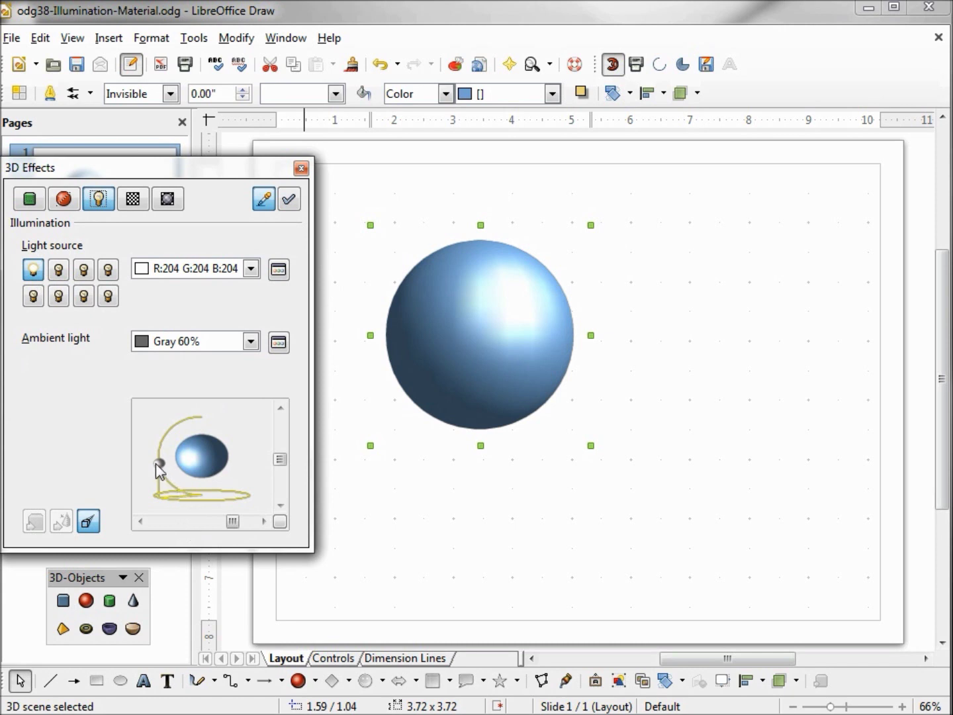
Step: Assign the left-side lighting to the sphere and move it up-left
{"action": "left_click", "coordinate": [290, 199]}
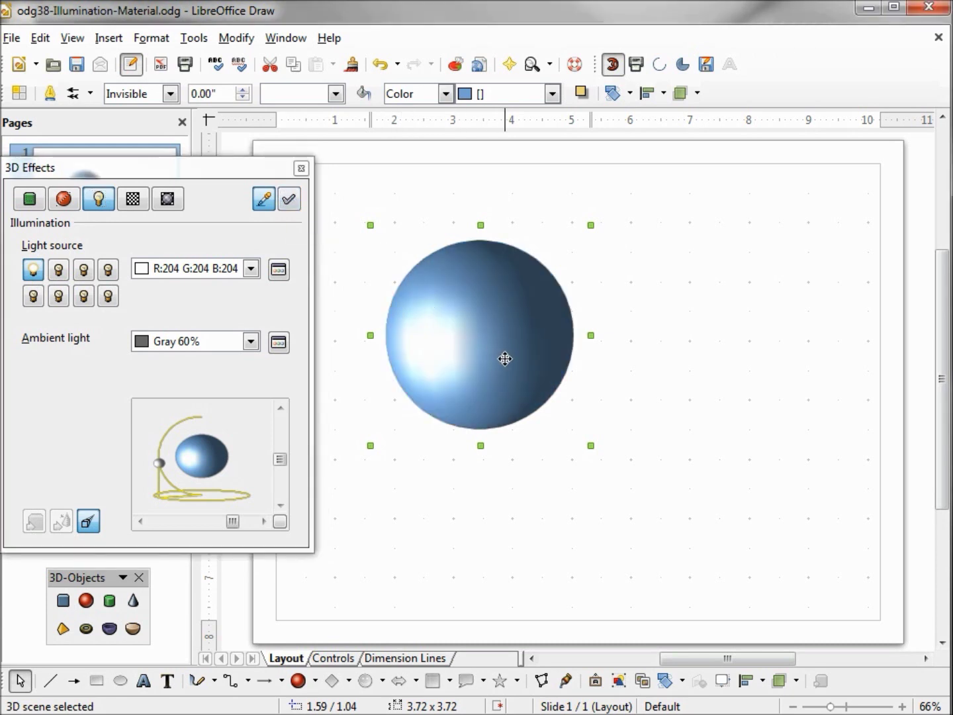
{"action": "left_click_drag", "start_coordinate": [504, 358], "coordinate": [459, 319]}
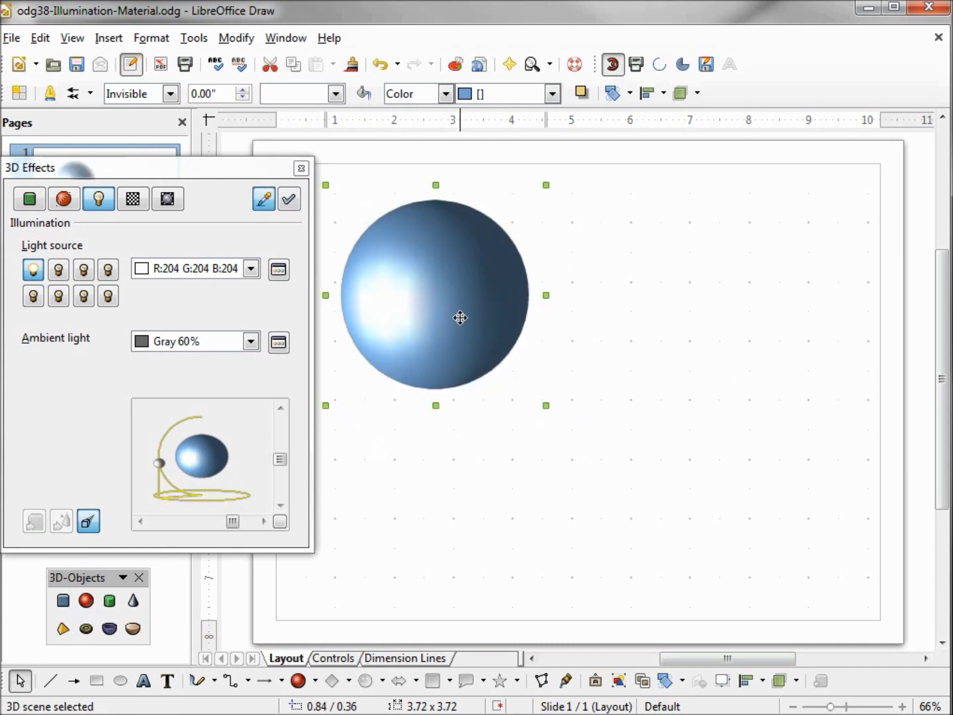
{"action": "left_click", "coordinate": [63, 600]}
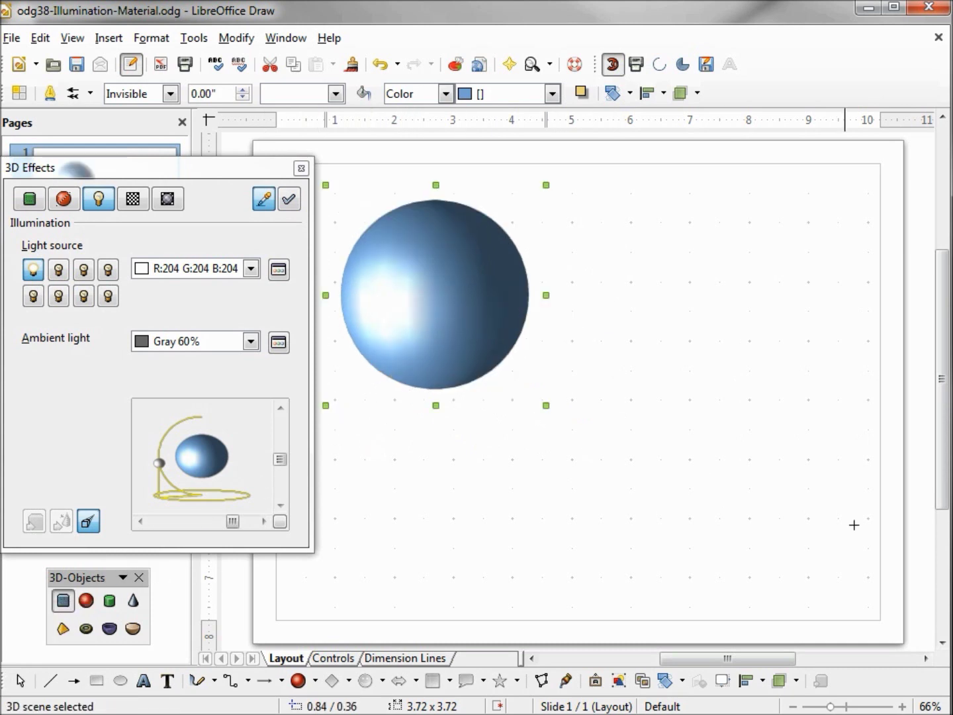
Step: Draw a cube at lower right and assign it lighting from the upper left
{"action": "left_click_drag", "start_coordinate": [825, 568], "coordinate": [645, 316]}
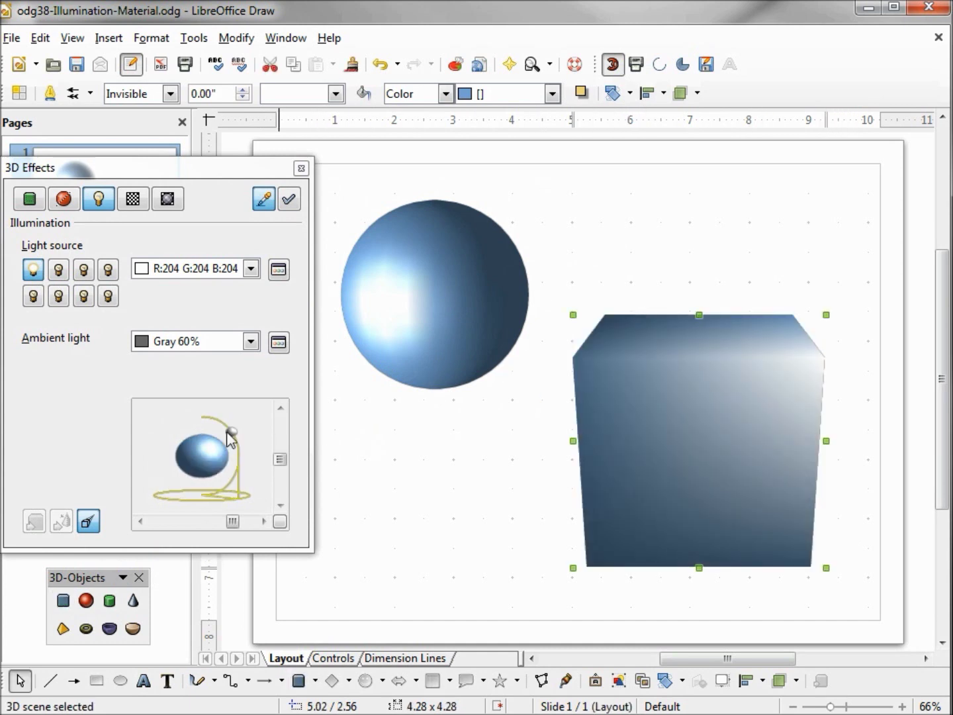
{"action": "mouse_move", "coordinate": [230, 432]}
{"action": "left_mouse_down"}
{"action": "mouse_move", "coordinate": [159, 506]}
{"action": "mouse_move", "coordinate": [126, 434]}
{"action": "left_mouse_up"}
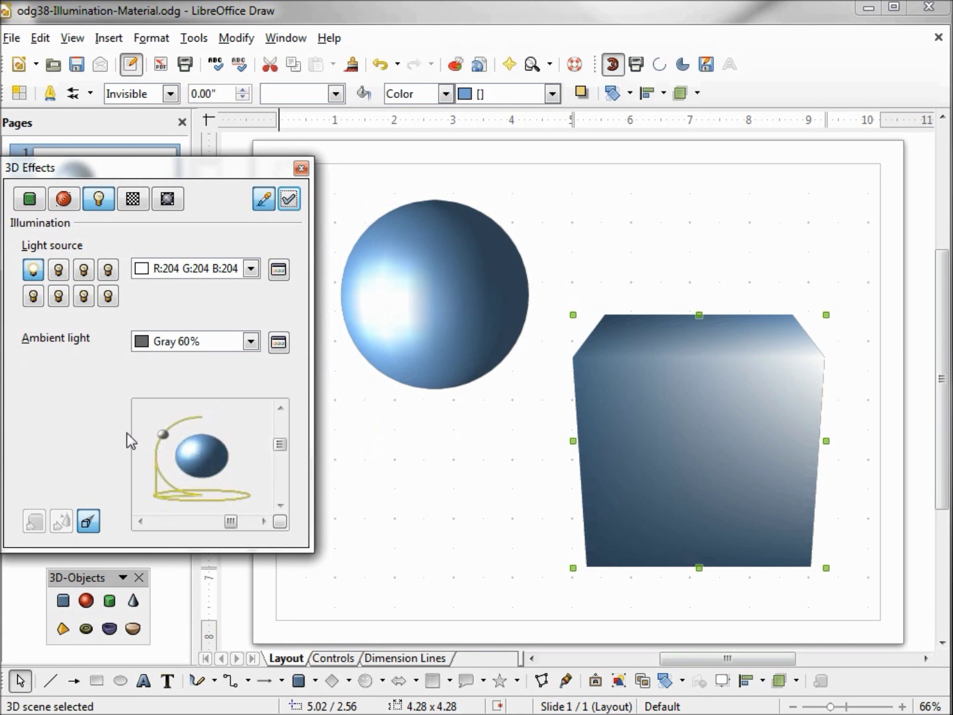
{"action": "left_click", "coordinate": [289, 199]}
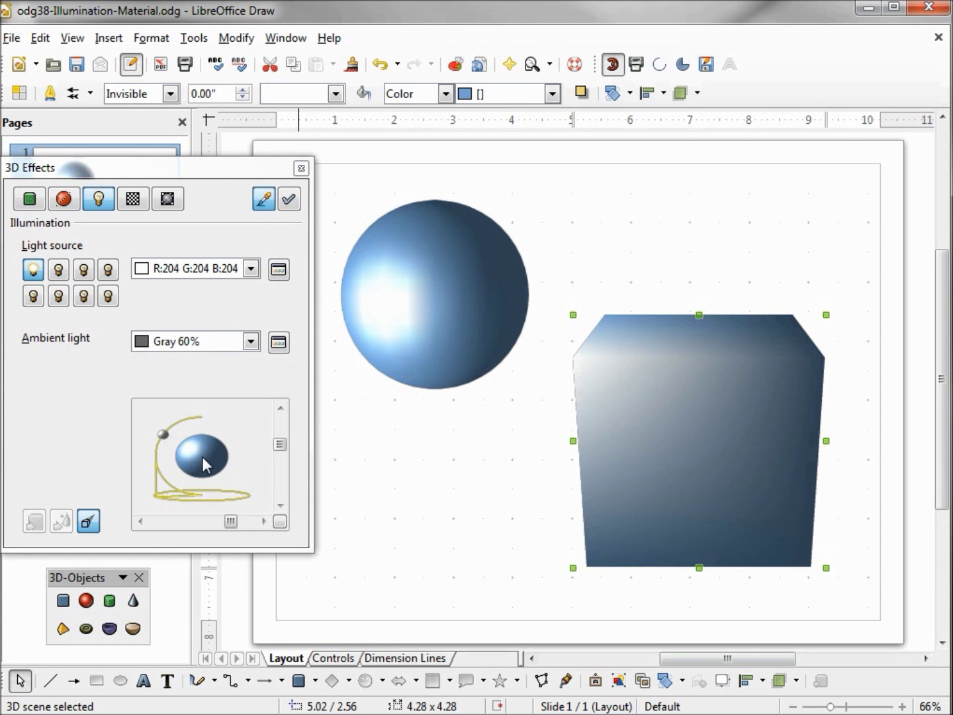
Step: Preview a cube, rotate the page cube into a tilted view, and switch off the light
{"action": "left_click", "coordinate": [279, 523]}
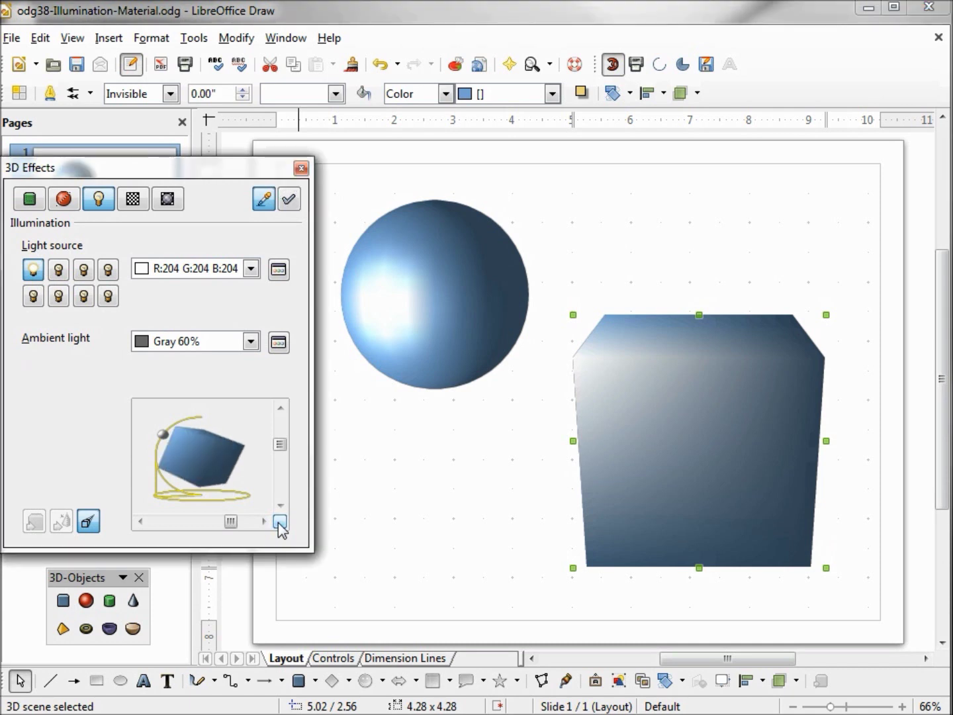
{"action": "left_click_drag", "start_coordinate": [162, 434], "coordinate": [196, 423]}
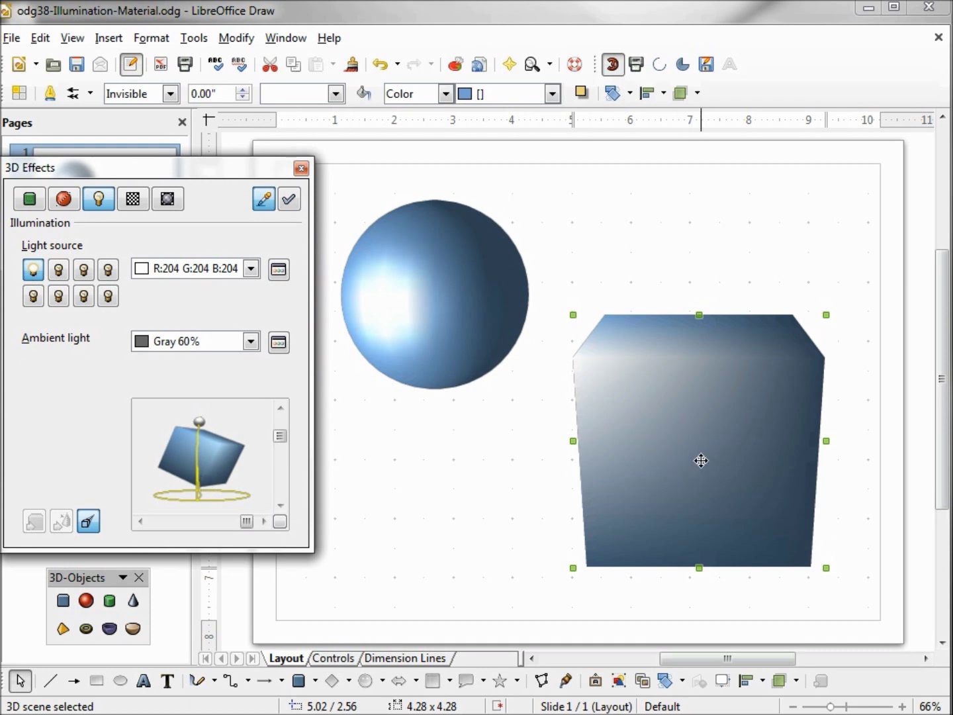
{"action": "left_click", "coordinate": [701, 460]}
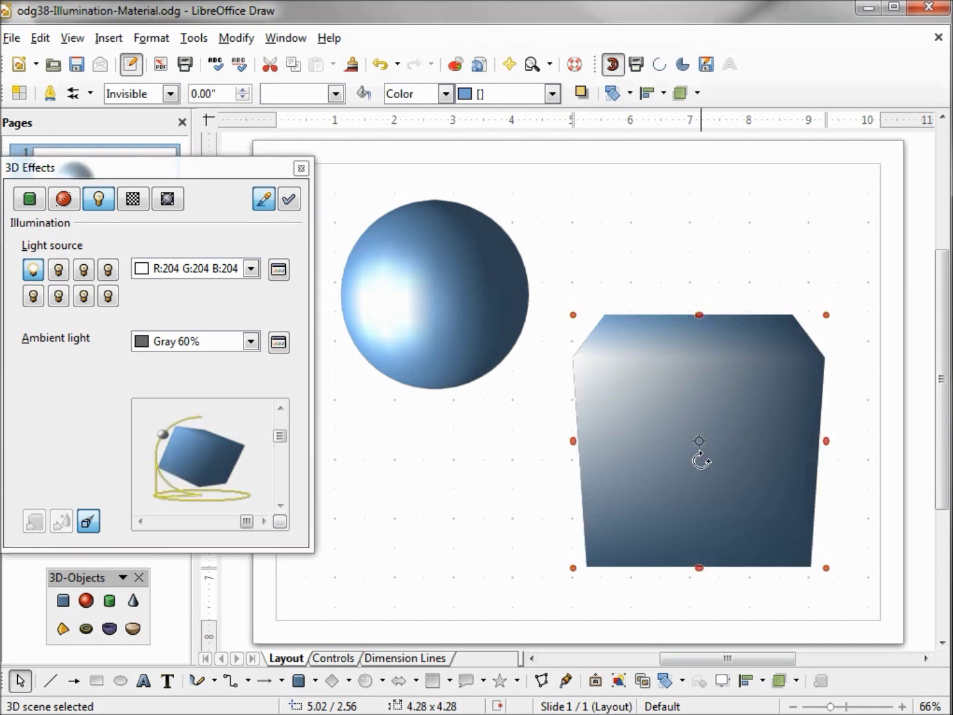
{"action": "left_click_drag", "start_coordinate": [697, 563], "coordinate": [617, 560]}
{"action": "left_click_drag", "start_coordinate": [531, 440], "coordinate": [520, 494]}
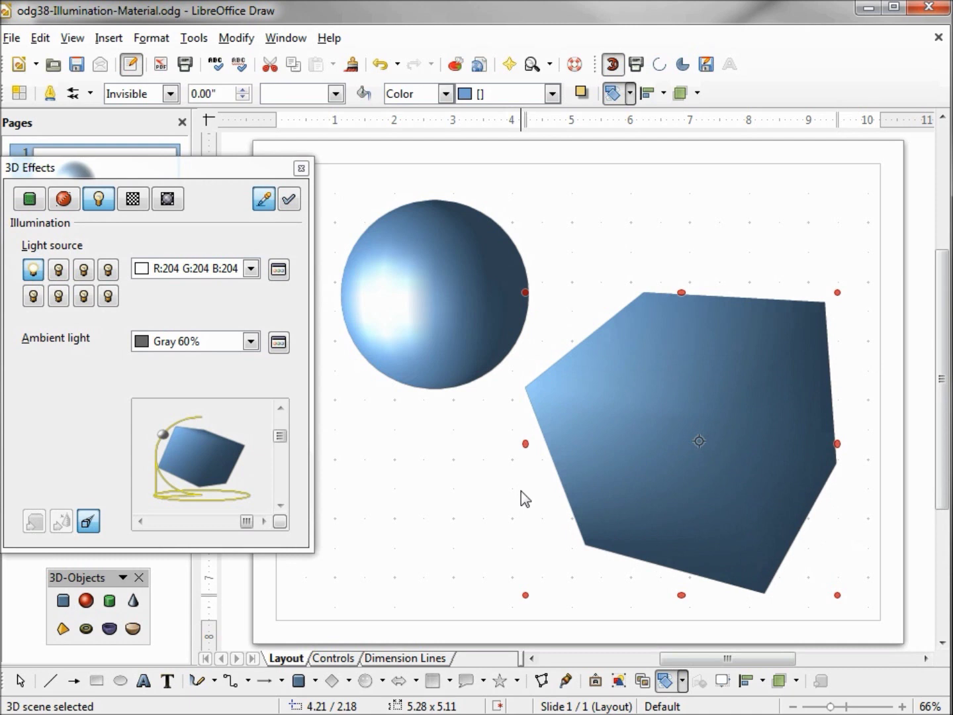
{"action": "left_click", "coordinate": [195, 452]}
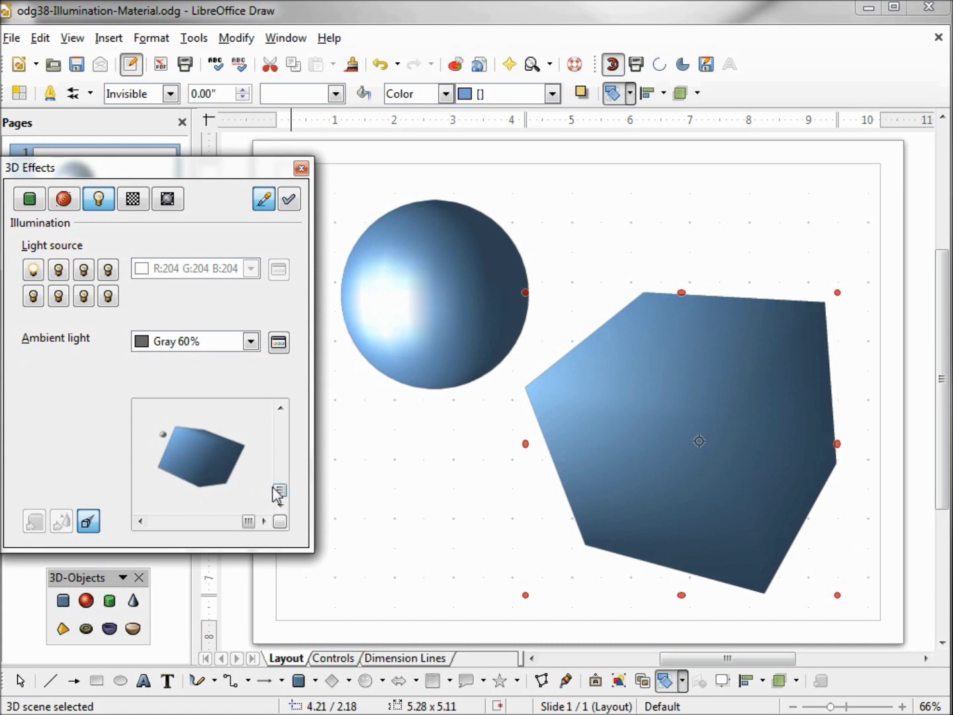
{"action": "mouse_move", "coordinate": [273, 487]}
{"action": "left_mouse_down"}
{"action": "mouse_move", "coordinate": [291, 427]}
{"action": "mouse_move", "coordinate": [290, 488]}
{"action": "left_mouse_up"}
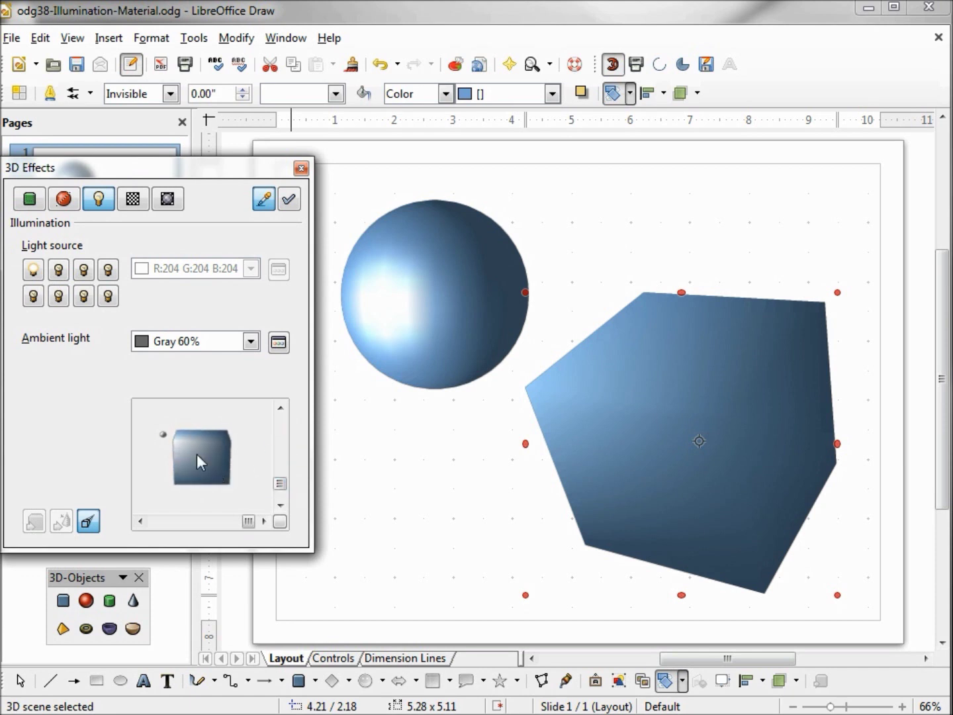
{"action": "mouse_move", "coordinate": [193, 453]}
{"action": "left_mouse_down"}
{"action": "mouse_move", "coordinate": [223, 472]}
{"action": "mouse_move", "coordinate": [199, 481]}
{"action": "mouse_move", "coordinate": [202, 471]}
{"action": "left_mouse_up"}
{"action": "mouse_move", "coordinate": [279, 489]}
{"action": "left_mouse_down"}
{"action": "mouse_move", "coordinate": [280, 470]}
{"action": "mouse_move", "coordinate": [282, 484]}
{"action": "mouse_move", "coordinate": [191, 529]}
{"action": "mouse_move", "coordinate": [199, 525]}
{"action": "left_mouse_up"}
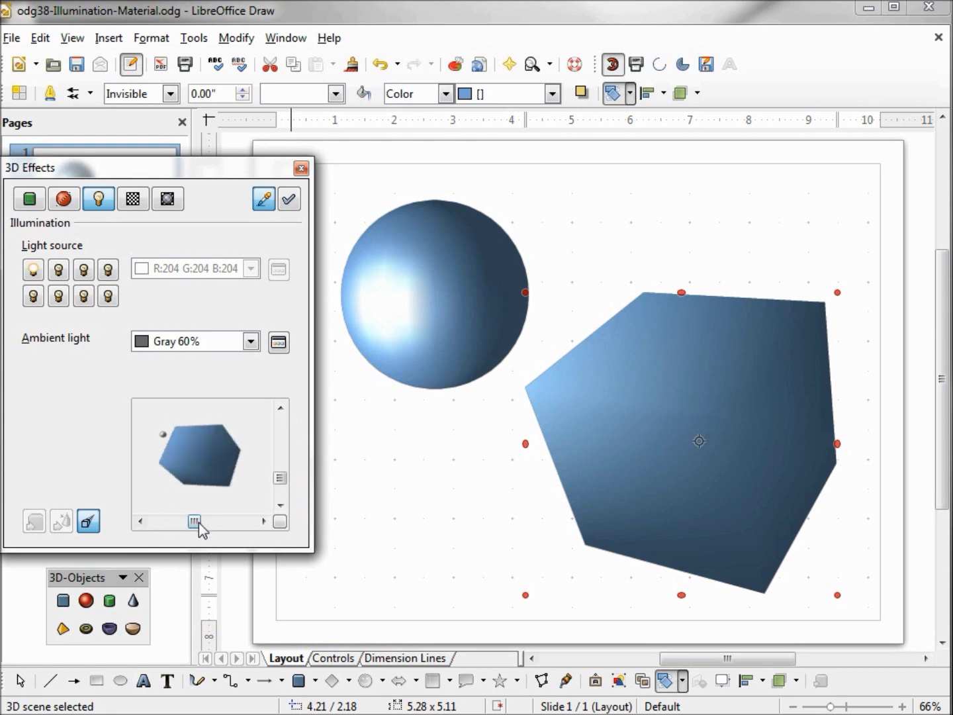
{"action": "left_click_drag", "start_coordinate": [274, 478], "coordinate": [266, 467]}
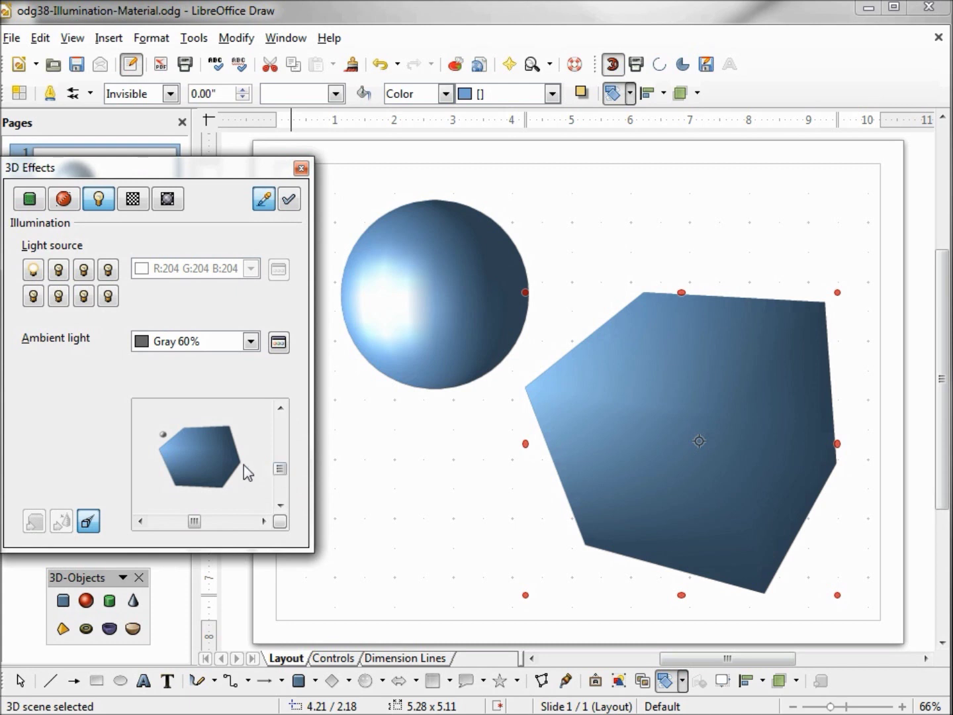
Step: Turn Light Source 1 on, move it to the upper left, and assign it to the cube
{"action": "left_click", "coordinate": [163, 435]}
{"action": "left_click", "coordinate": [39, 274]}
{"action": "left_click", "coordinate": [33, 269]}
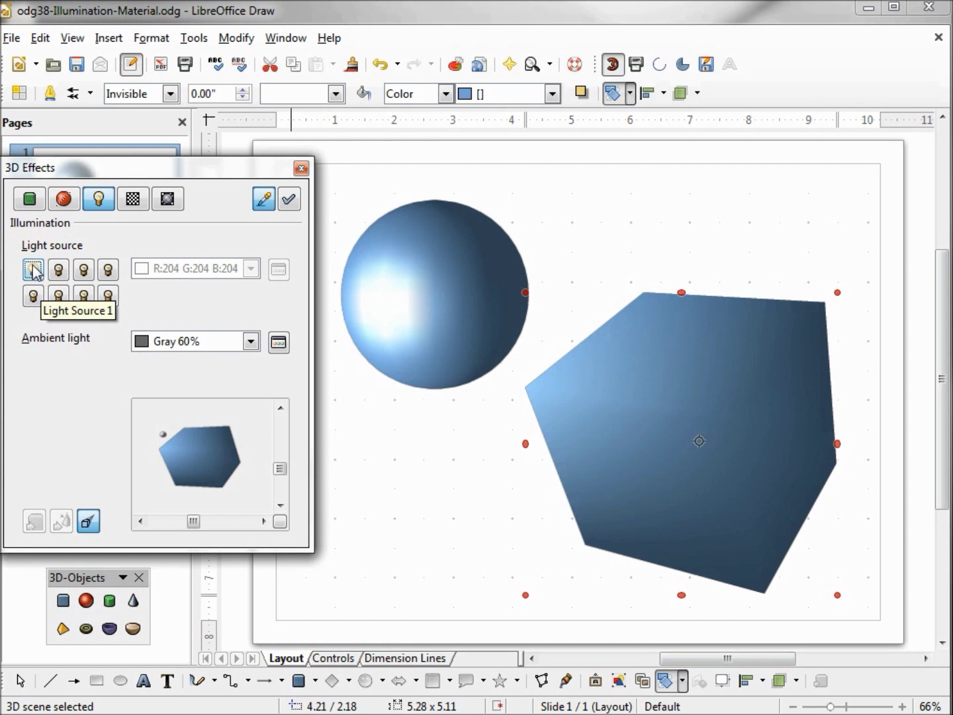
{"action": "left_click", "coordinate": [34, 269]}
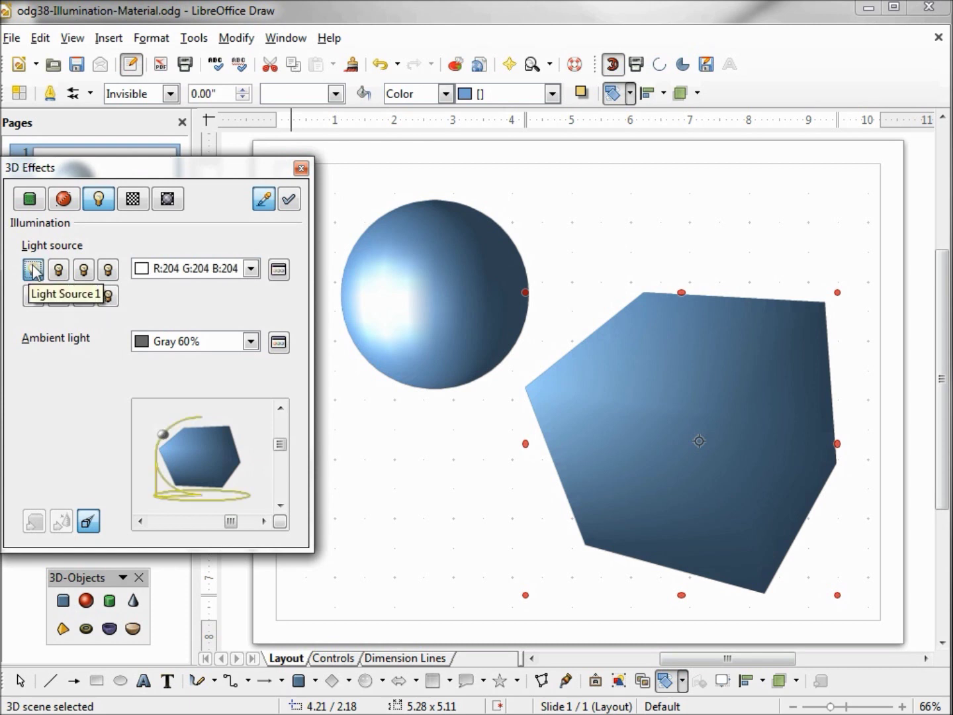
{"action": "left_click", "coordinate": [33, 270]}
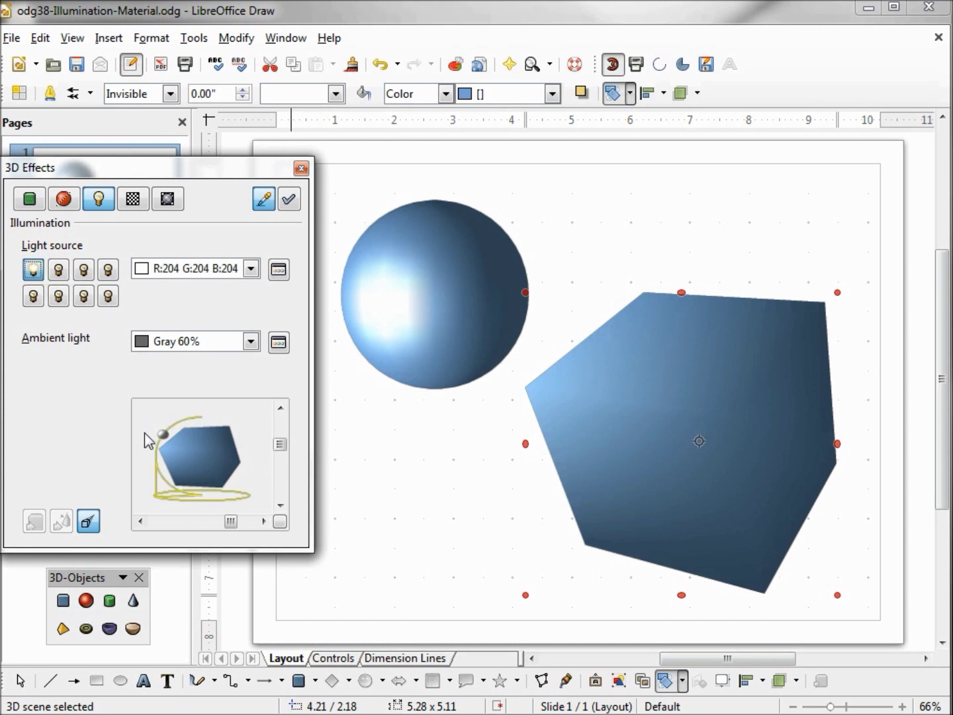
{"action": "left_click_drag", "start_coordinate": [164, 431], "coordinate": [155, 483]}
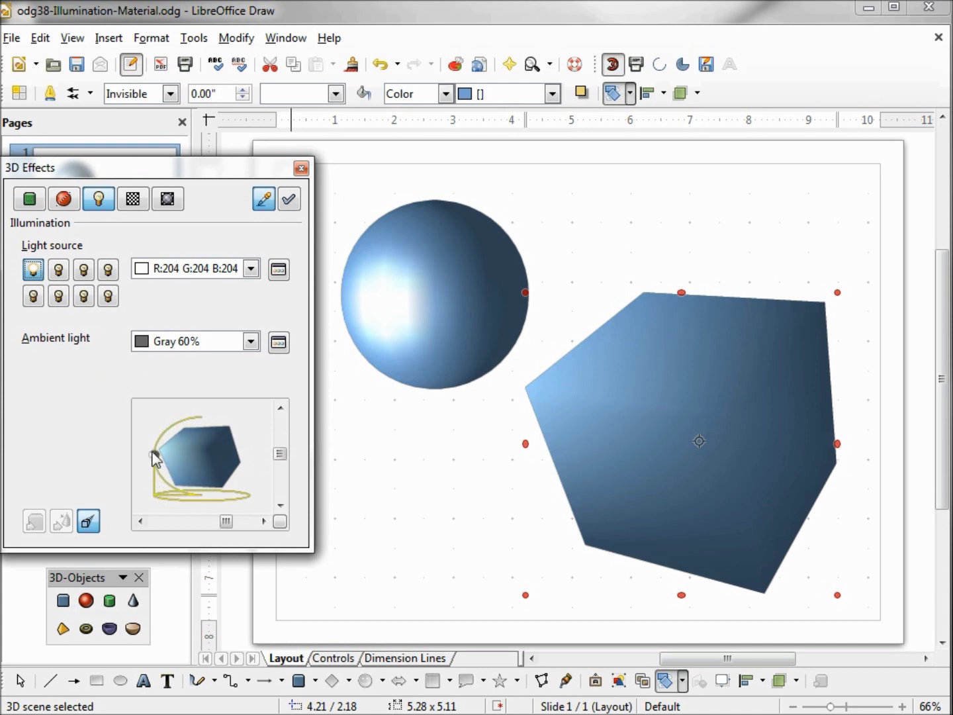
{"action": "left_click_drag", "start_coordinate": [155, 482], "coordinate": [173, 431]}
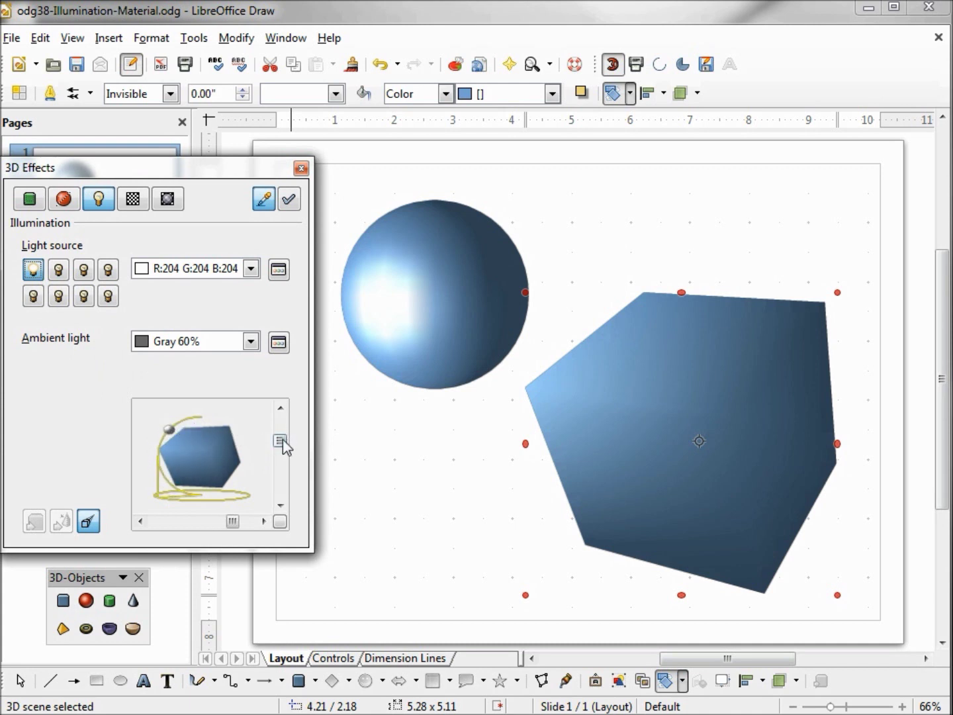
{"action": "mouse_move", "coordinate": [280, 441]}
{"action": "left_mouse_down"}
{"action": "mouse_move", "coordinate": [280, 481]}
{"action": "mouse_move", "coordinate": [289, 451]}
{"action": "mouse_move", "coordinate": [280, 451]}
{"action": "left_mouse_up"}
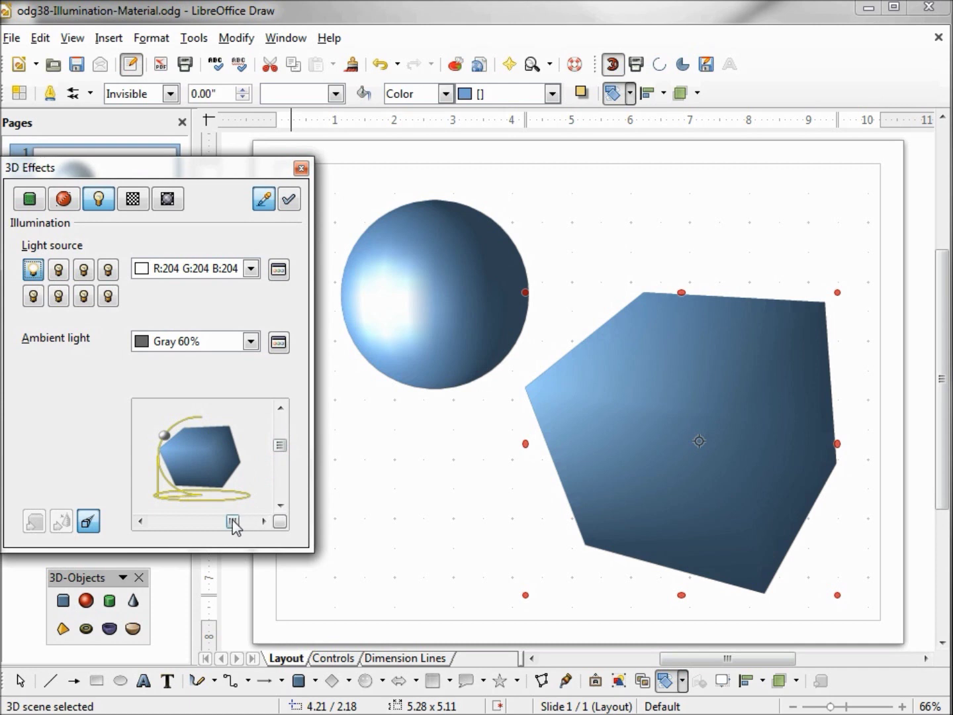
{"action": "left_click_drag", "start_coordinate": [233, 522], "coordinate": [165, 522]}
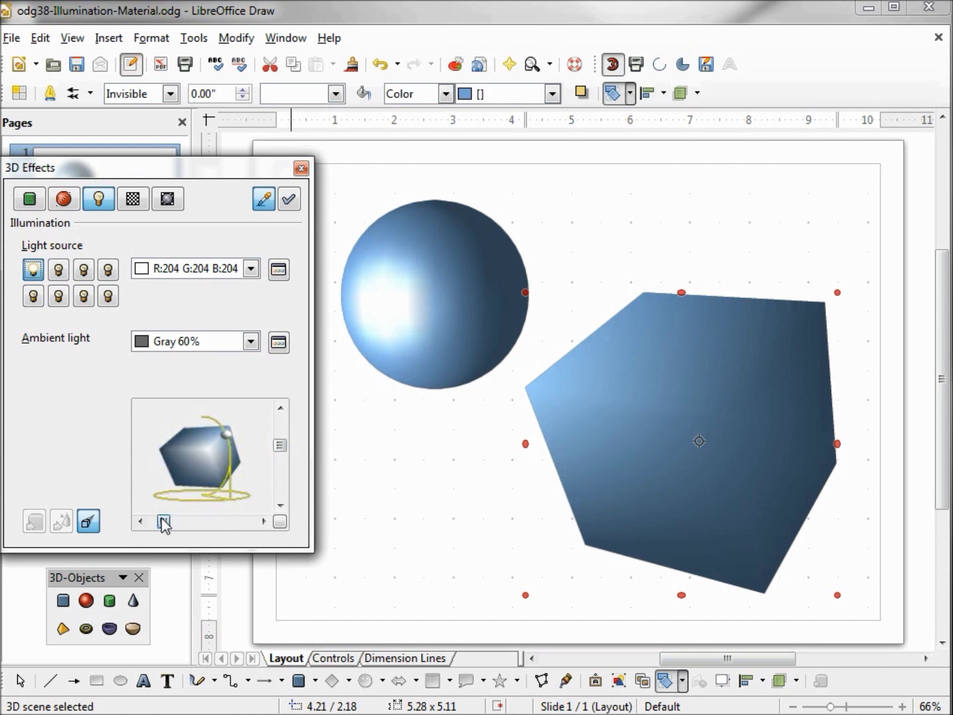
{"action": "left_click", "coordinate": [288, 201]}
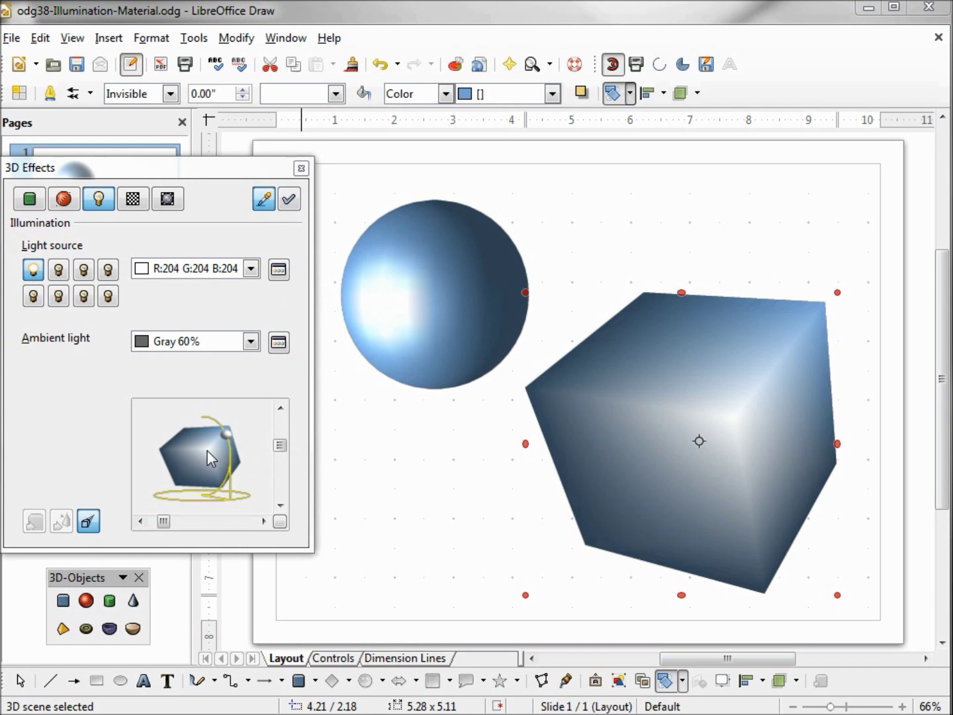
Step: Toggle the preview shape, switch off a light, and raise Light Source 1 in the preview
{"action": "left_click", "coordinate": [280, 525]}
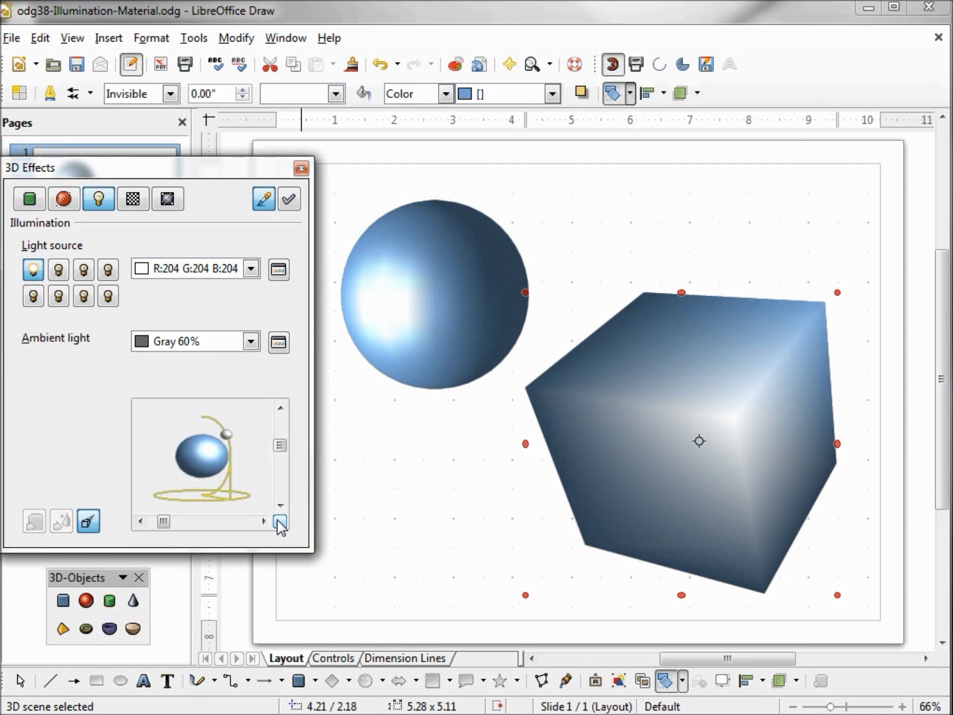
{"action": "left_click", "coordinate": [280, 524]}
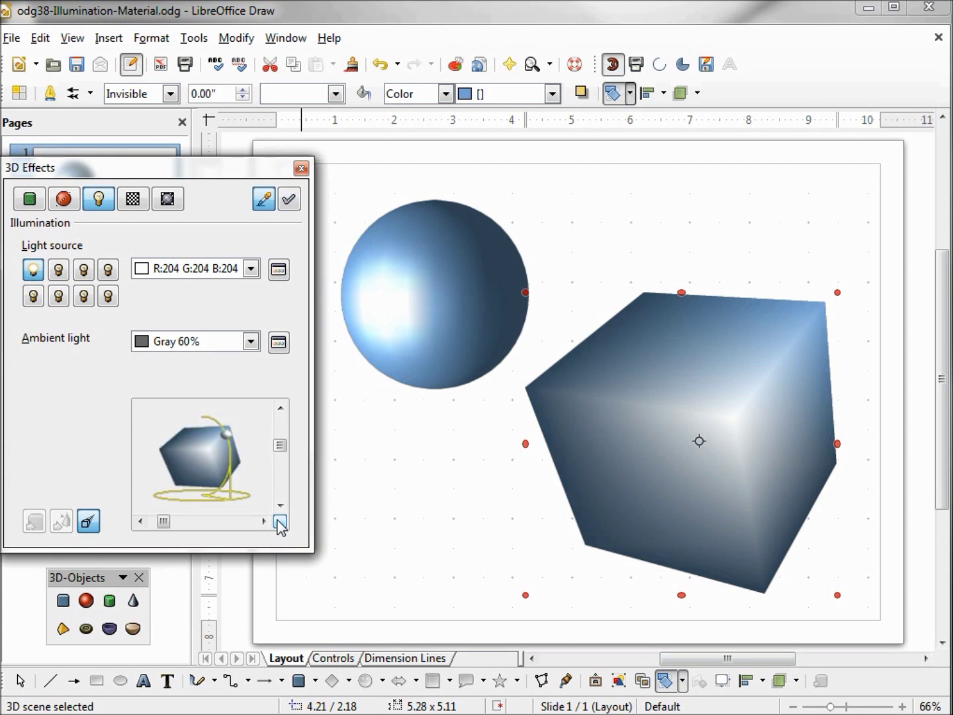
{"action": "left_click", "coordinate": [205, 444]}
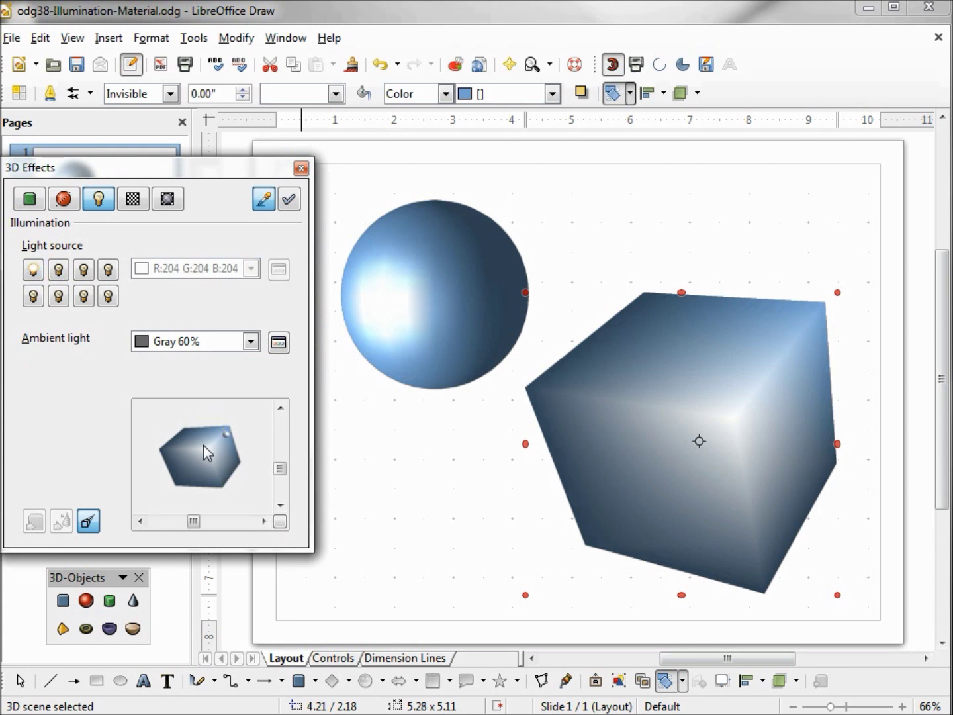
{"action": "mouse_move", "coordinate": [203, 444]}
{"action": "left_mouse_down"}
{"action": "mouse_move", "coordinate": [279, 473]}
{"action": "mouse_move", "coordinate": [277, 440]}
{"action": "mouse_move", "coordinate": [279, 468]}
{"action": "left_mouse_up"}
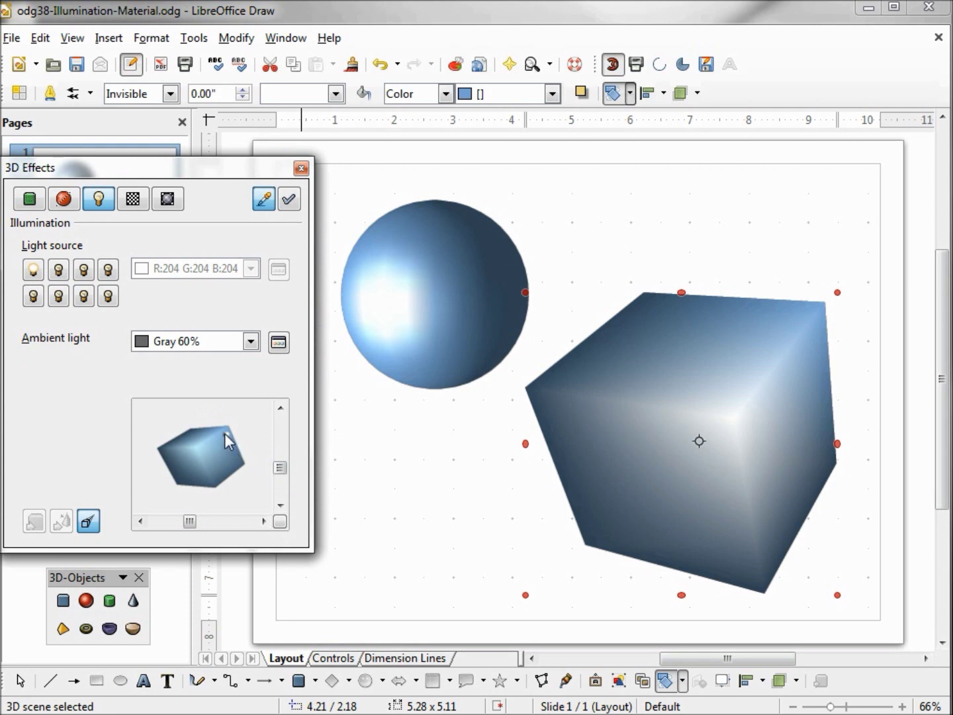
{"action": "mouse_move", "coordinate": [226, 441]}
{"action": "left_mouse_down"}
{"action": "mouse_move", "coordinate": [136, 395]}
{"action": "mouse_move", "coordinate": [94, 439]}
{"action": "mouse_move", "coordinate": [84, 496]}
{"action": "mouse_move", "coordinate": [109, 433]}
{"action": "mouse_move", "coordinate": [142, 427]}
{"action": "mouse_move", "coordinate": [110, 431]}
{"action": "mouse_move", "coordinate": [128, 466]}
{"action": "mouse_move", "coordinate": [245, 487]}
{"action": "mouse_move", "coordinate": [279, 475]}
{"action": "mouse_move", "coordinate": [279, 488]}
{"action": "mouse_move", "coordinate": [280, 441]}
{"action": "left_mouse_up"}
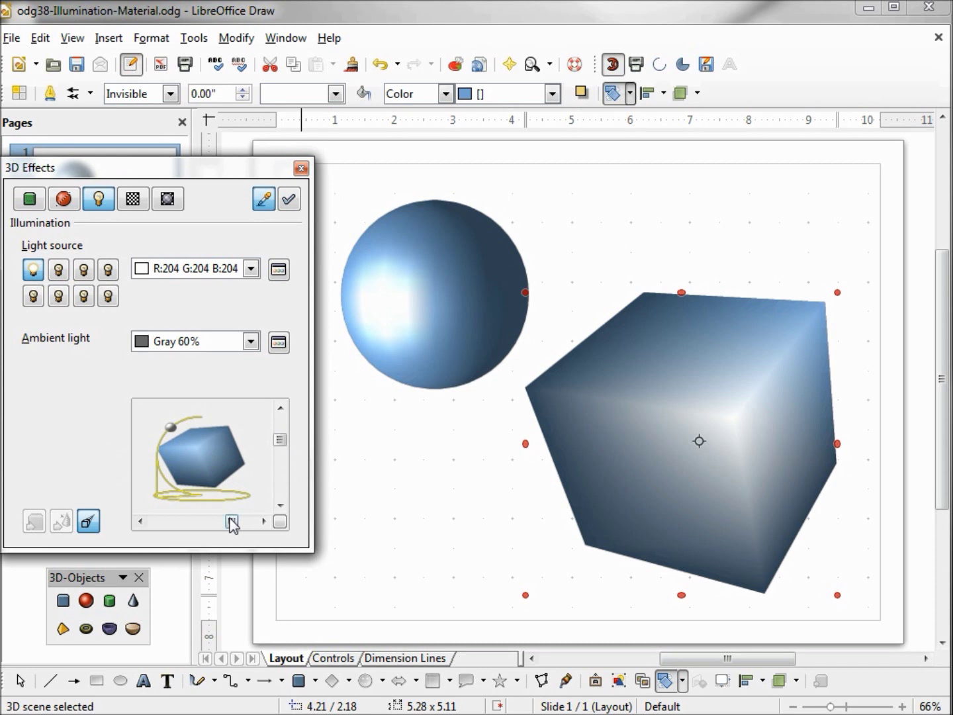
{"action": "left_click_drag", "start_coordinate": [230, 522], "coordinate": [223, 517]}
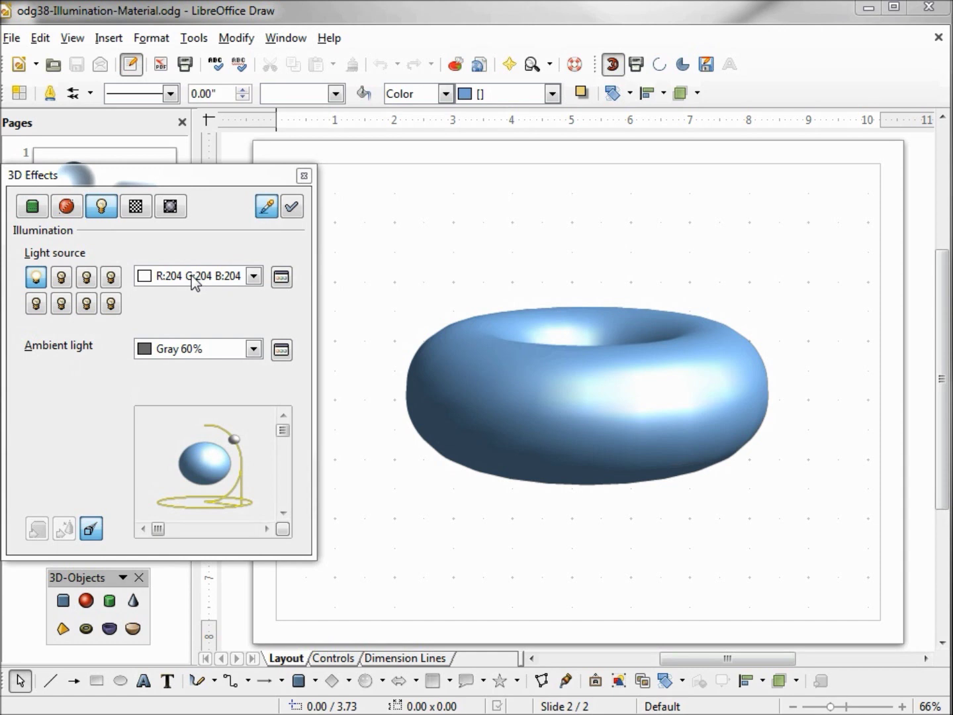
Step: Select the torus, set Light Source 1 to Red 1, and assign it
{"action": "left_click", "coordinate": [548, 376]}
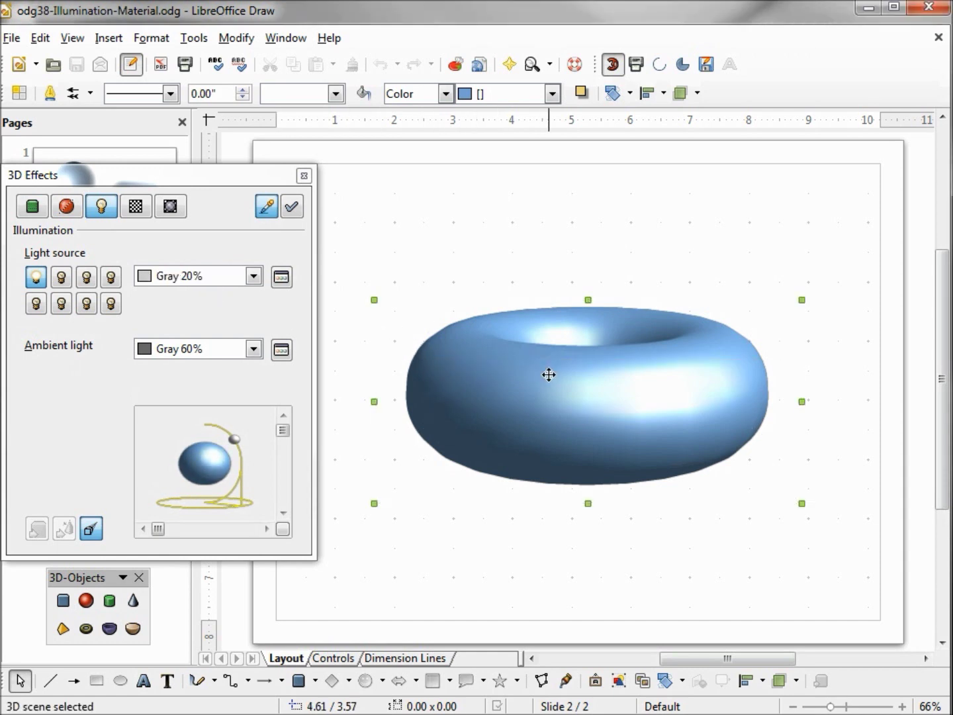
{"action": "left_click", "coordinate": [255, 278]}
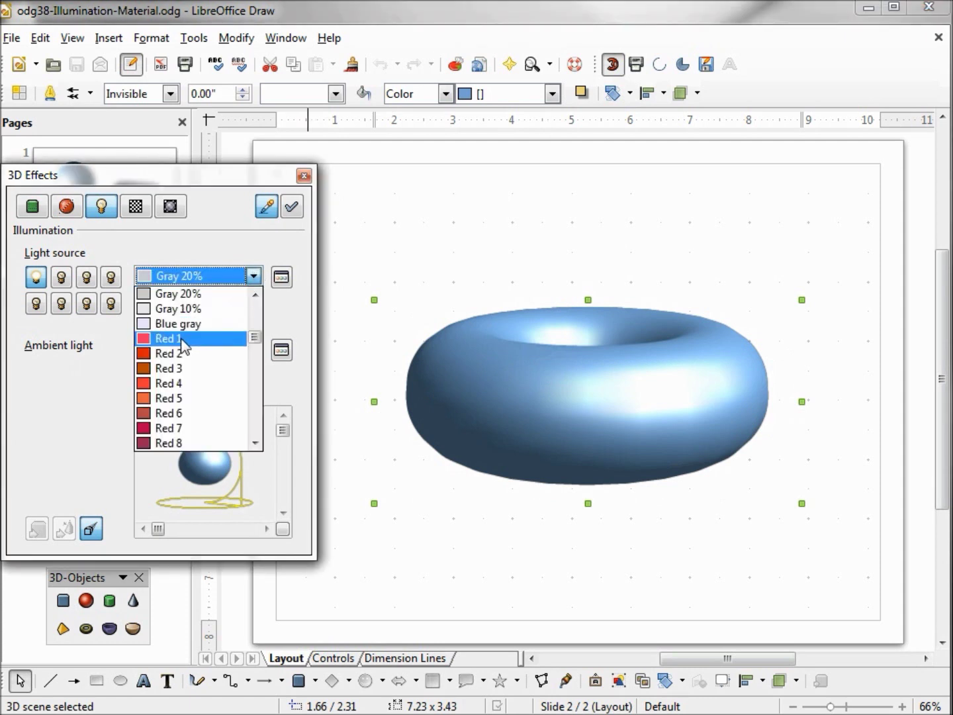
{"action": "left_click", "coordinate": [182, 345]}
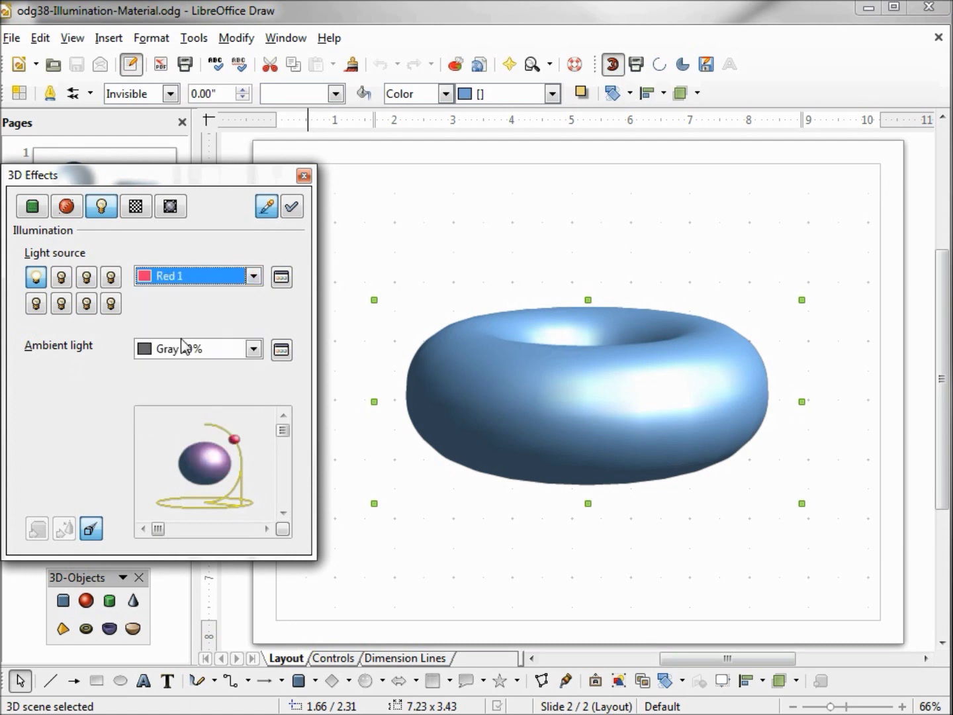
{"action": "left_click", "coordinate": [293, 207]}
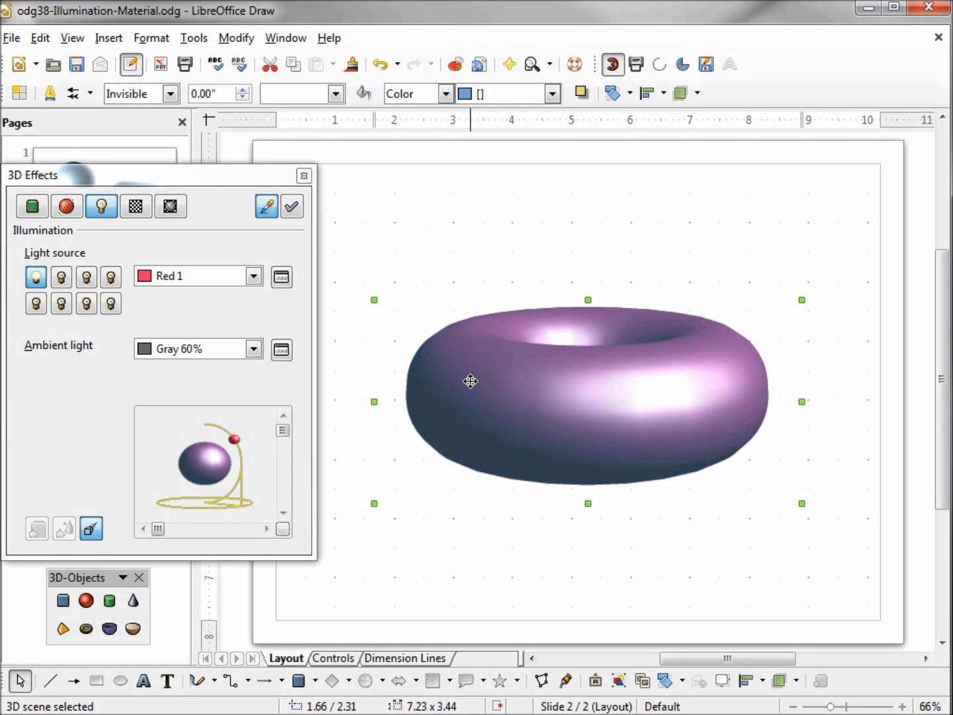
Step: Give the torus a White fill from the Area Style/Filling colour list
{"action": "left_click", "coordinate": [552, 94]}
{"action": "scroll", "coordinate": [558, 227], "scroll_direction": "up", "scroll_amount": 2}
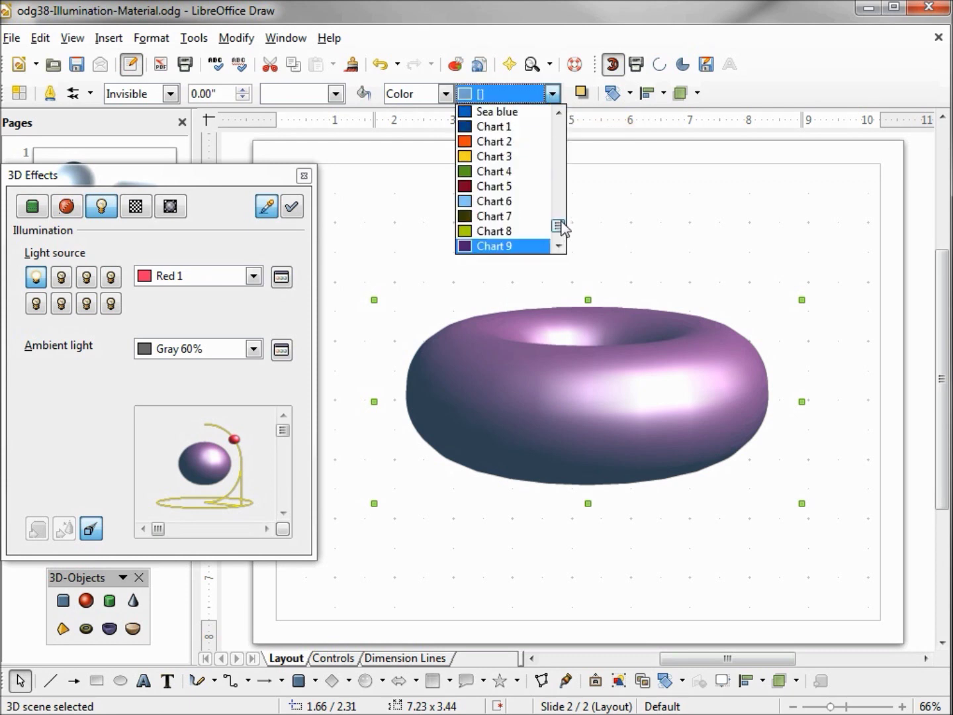
{"action": "left_click_drag", "start_coordinate": [559, 227], "coordinate": [565, 125]}
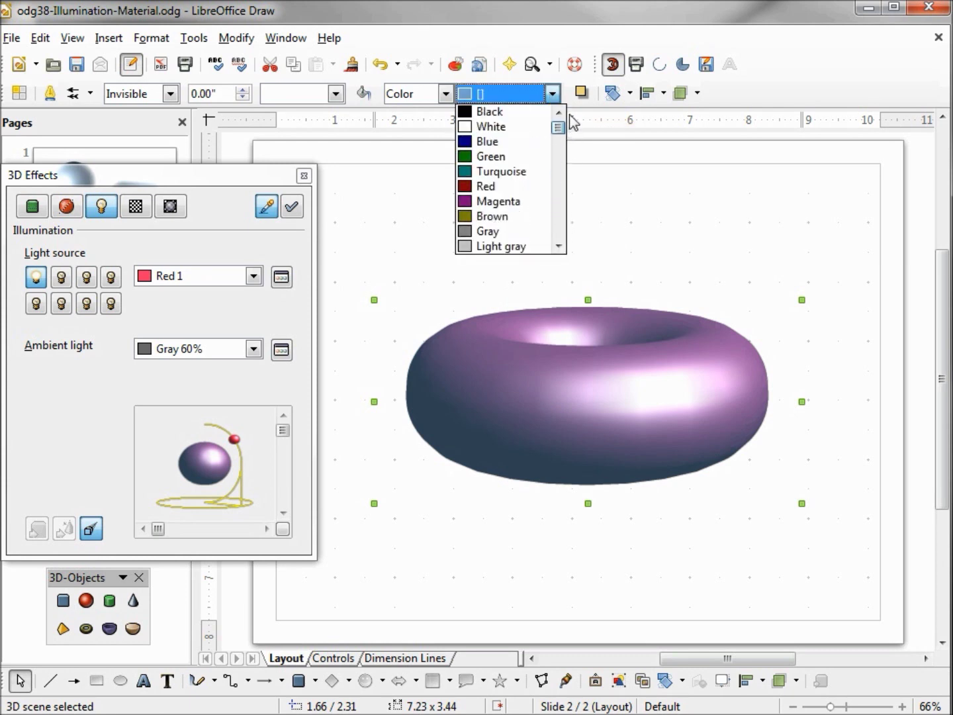
{"action": "left_click", "coordinate": [503, 127]}
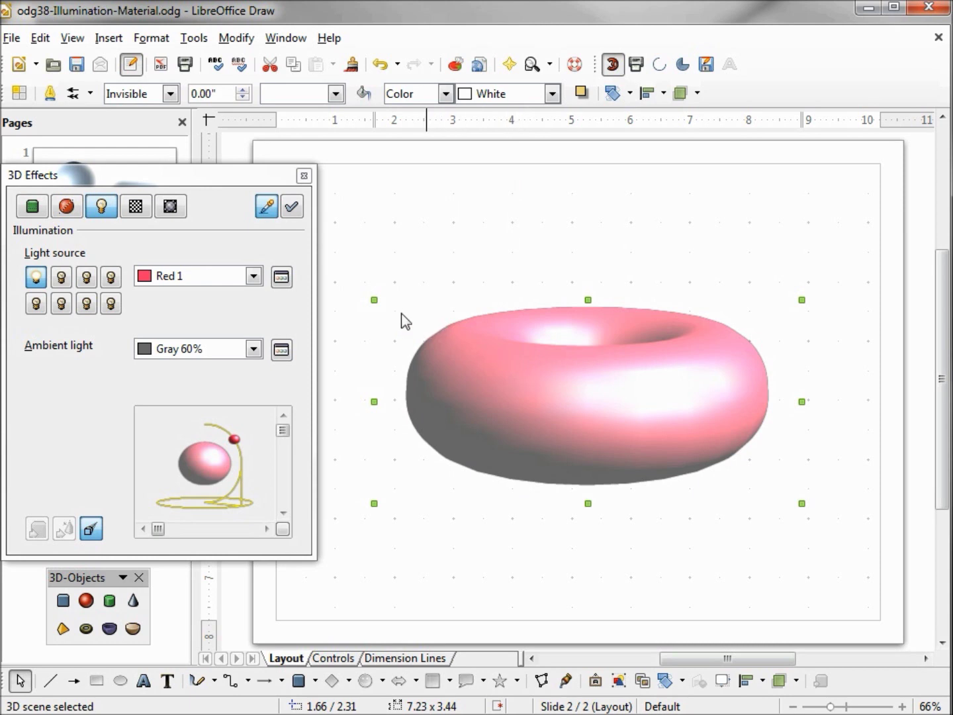
{"action": "left_click", "coordinate": [281, 277]}
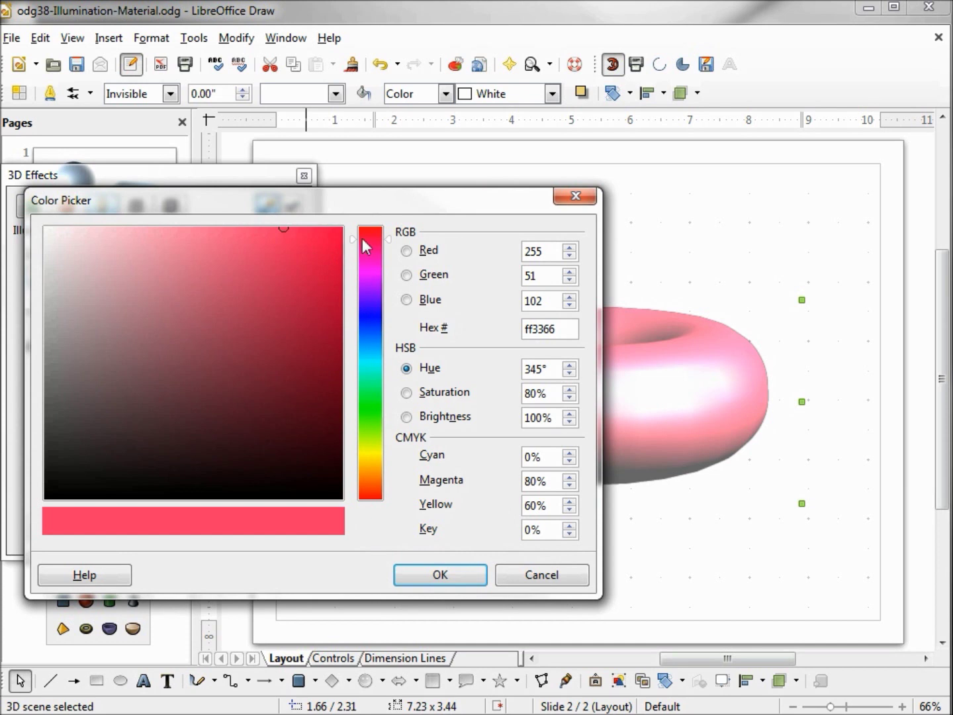
Step: Try magenta and green hues in the Color Picker, then cancel to keep Red 1
{"action": "left_click_drag", "start_coordinate": [366, 247], "coordinate": [368, 474]}
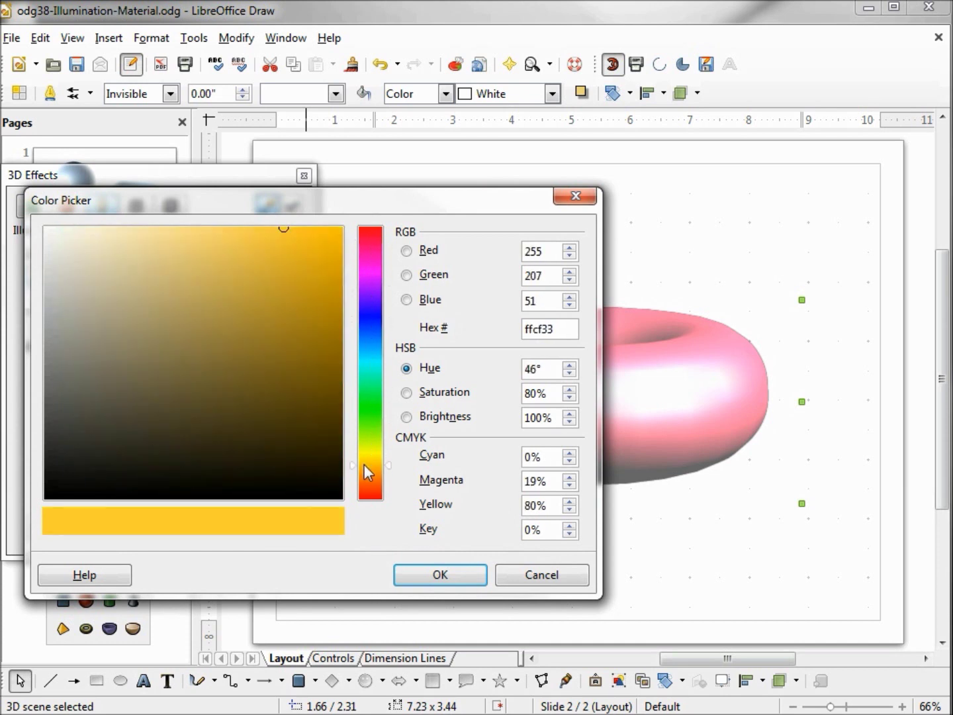
{"action": "left_click_drag", "start_coordinate": [367, 473], "coordinate": [382, 263]}
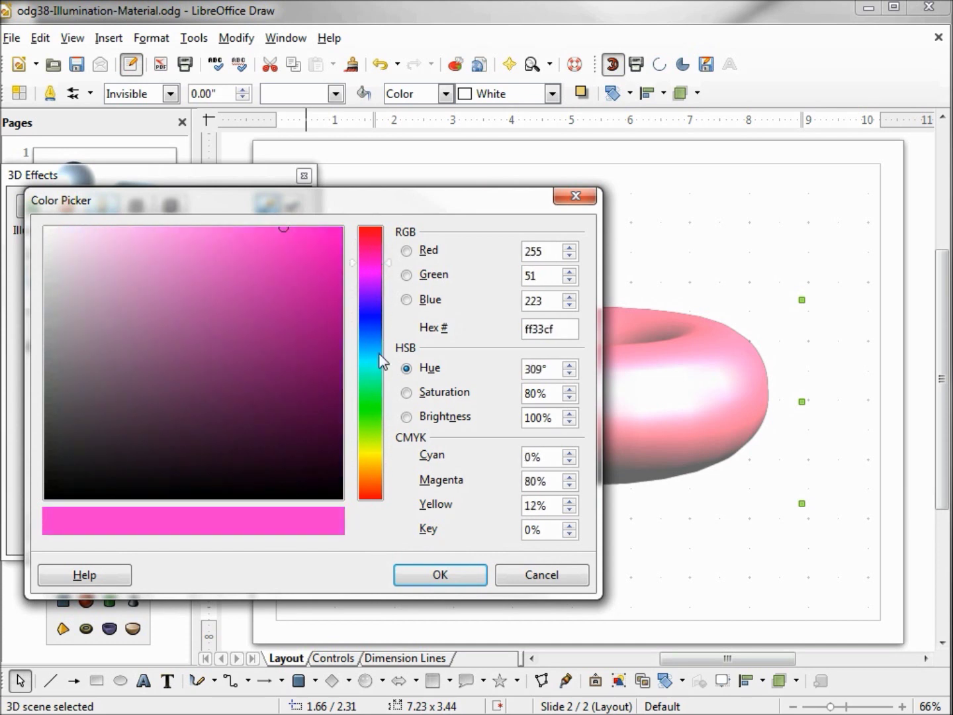
{"action": "left_click_drag", "start_coordinate": [379, 354], "coordinate": [373, 402]}
{"action": "left_click_drag", "start_coordinate": [279, 230], "coordinate": [86, 273]}
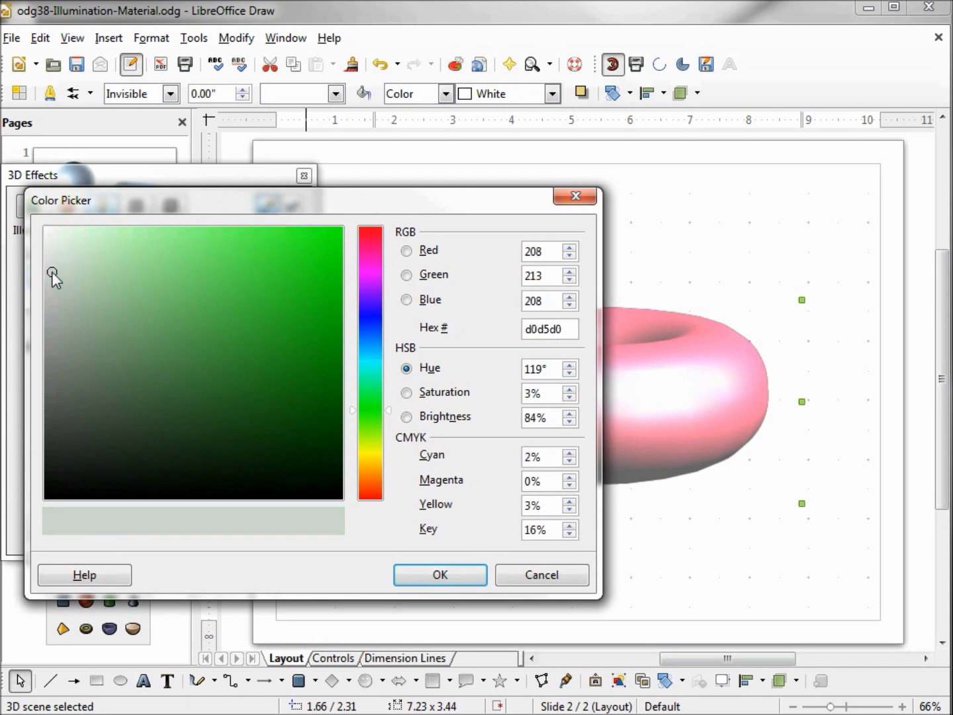
{"action": "left_click_drag", "start_coordinate": [83, 265], "coordinate": [311, 327]}
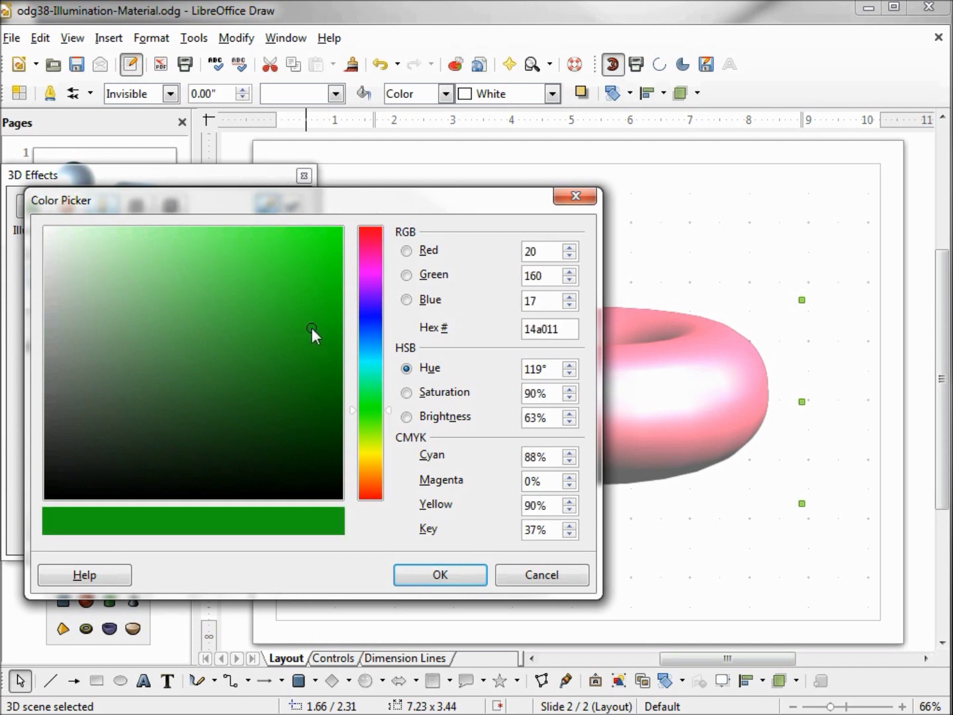
{"action": "left_click", "coordinate": [544, 575]}
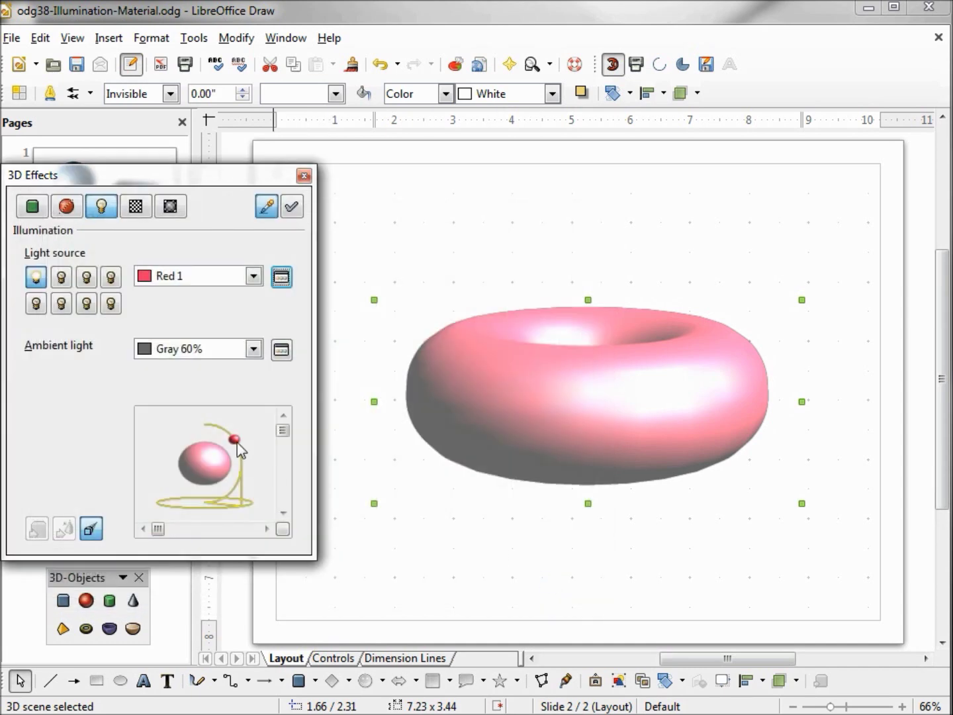
{"action": "left_click_drag", "start_coordinate": [234, 439], "coordinate": [244, 457]}
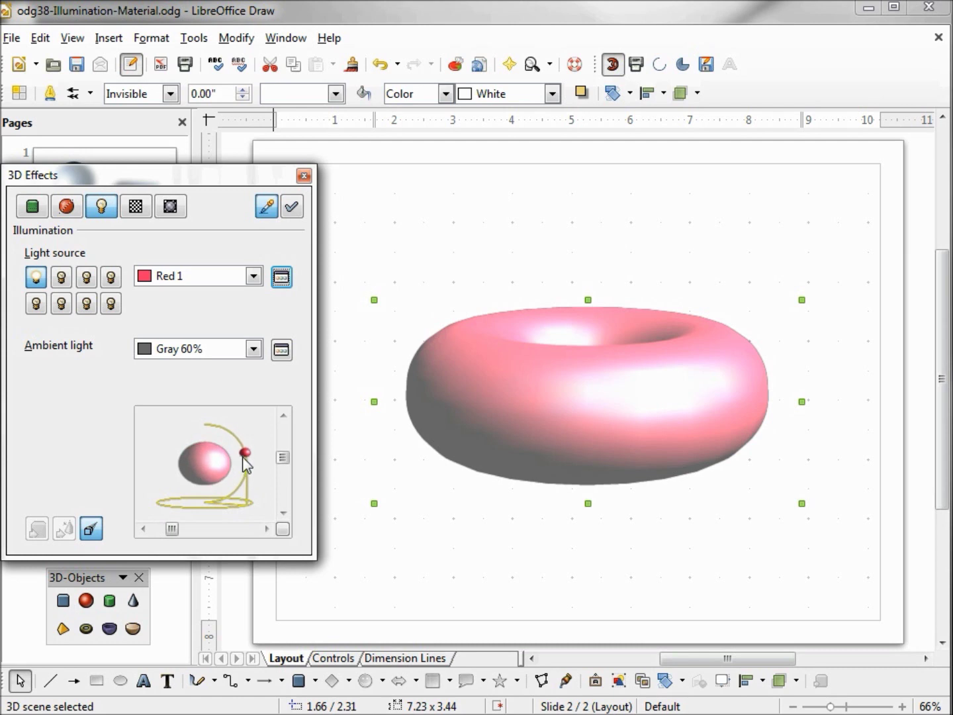
Step: Assign the repositioned red light to the torus
{"action": "left_click", "coordinate": [292, 208]}
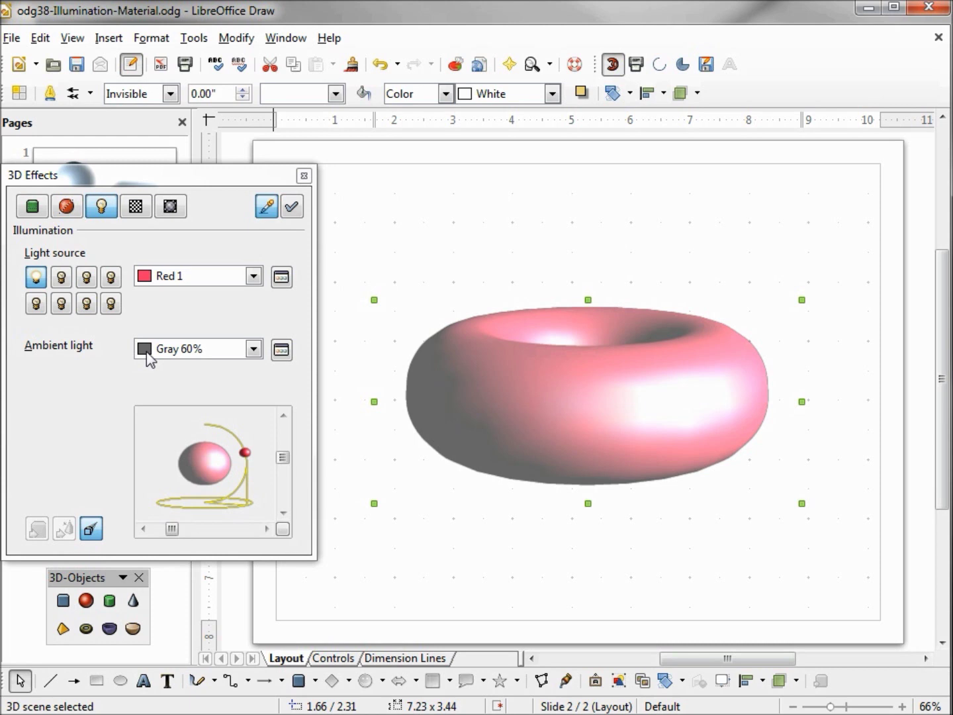
Step: Set the ambient light to White and assign it to the torus
{"action": "left_click", "coordinate": [254, 349]}
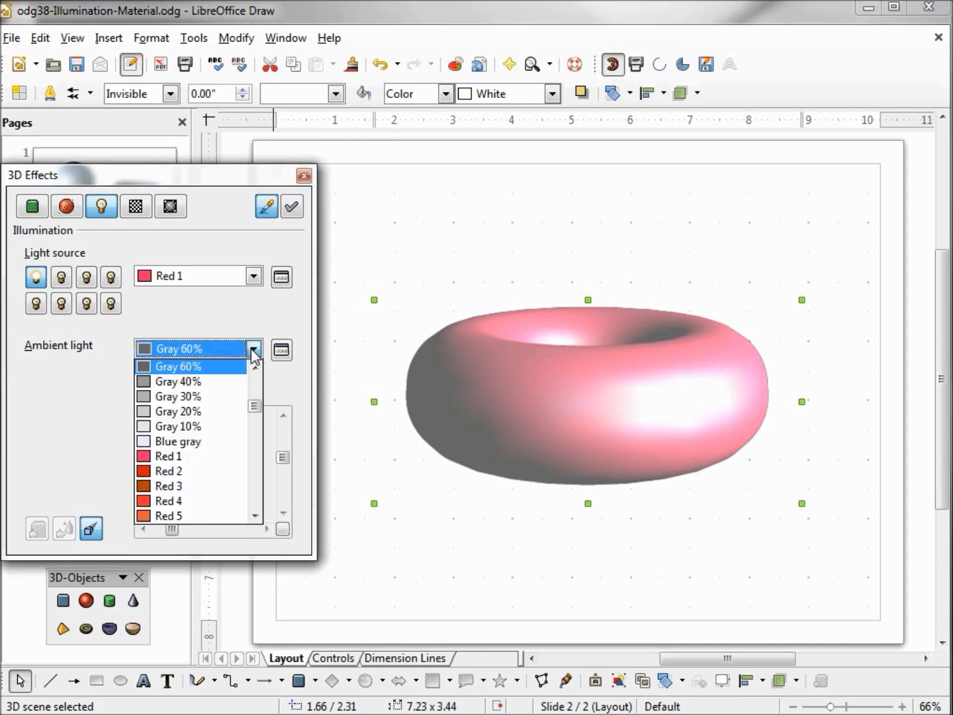
{"action": "left_click_drag", "start_coordinate": [255, 404], "coordinate": [257, 382]}
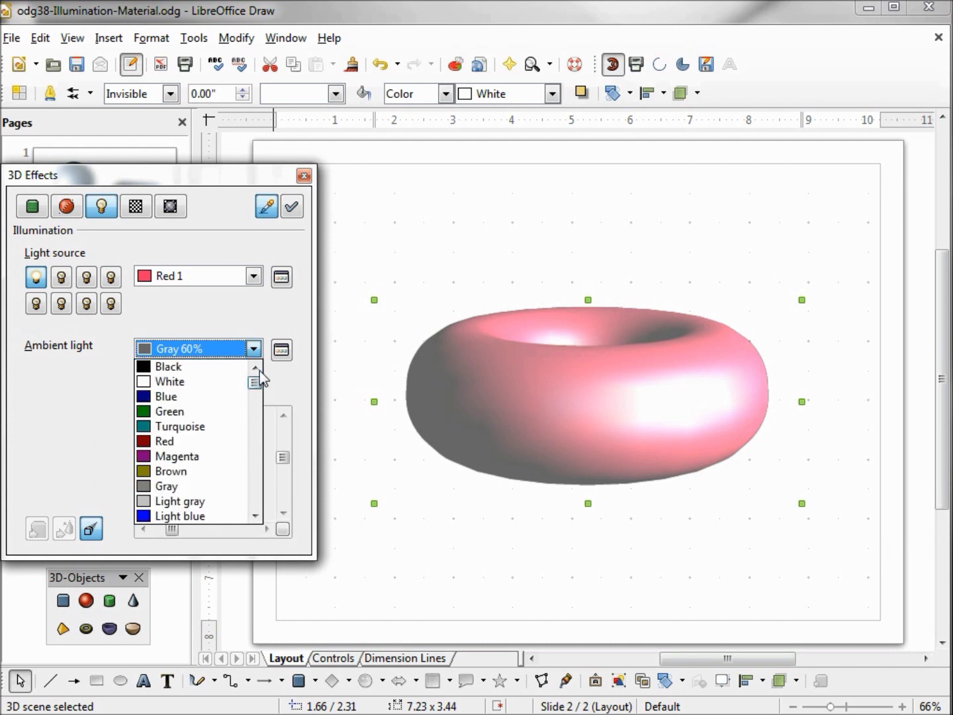
{"action": "left_click", "coordinate": [208, 383]}
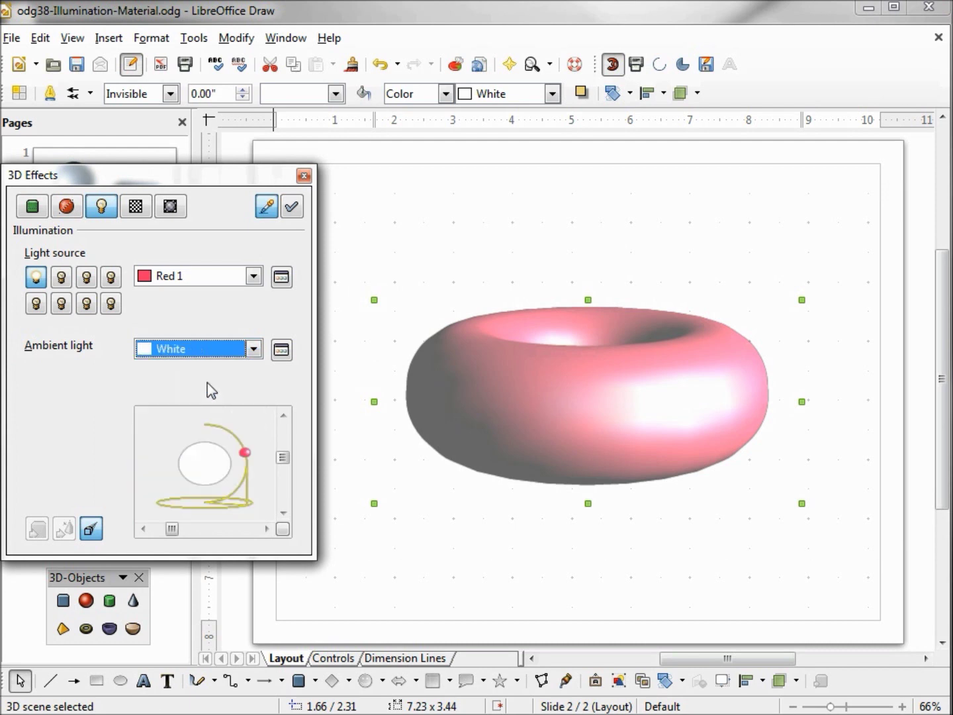
{"action": "left_click", "coordinate": [295, 208]}
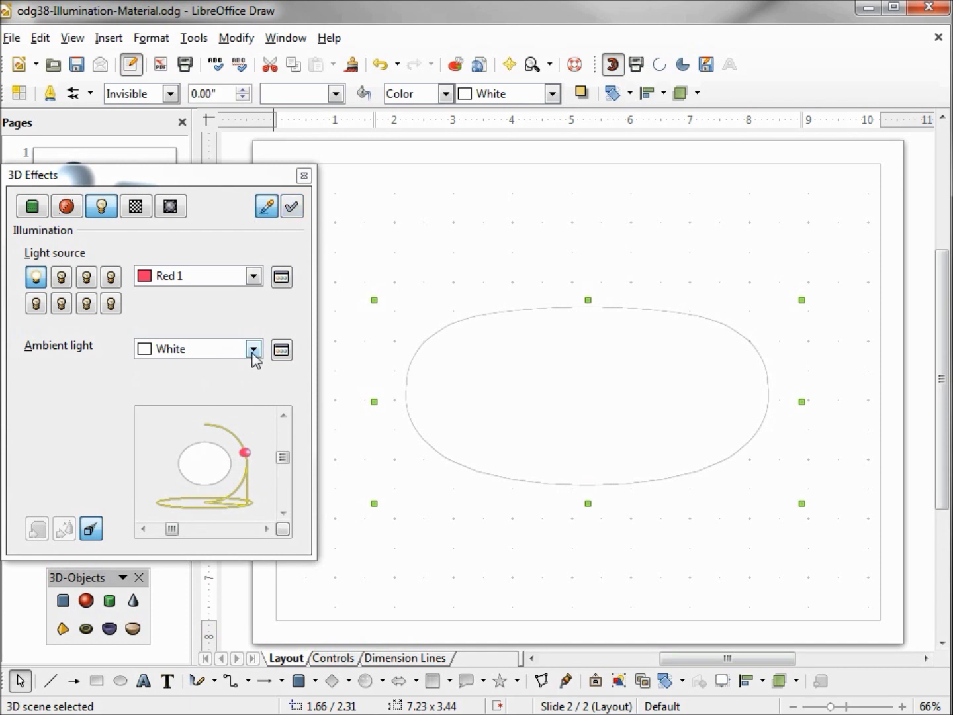
{"action": "left_click", "coordinate": [253, 349]}
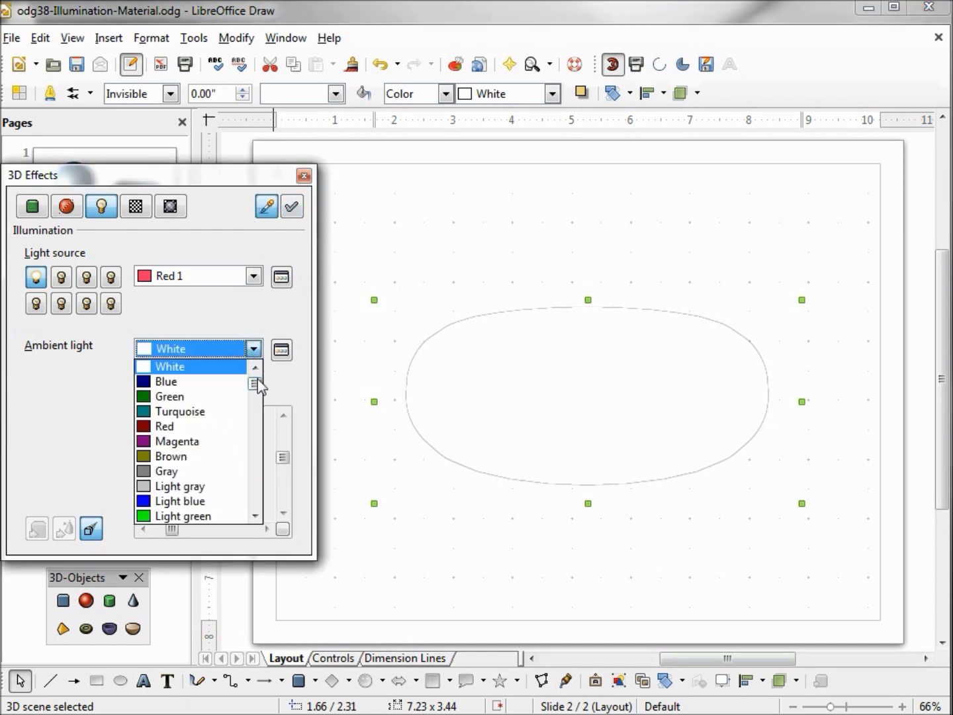
Step: Apply Gray 20% ambient light to the torus
{"action": "left_click_drag", "start_coordinate": [261, 388], "coordinate": [263, 421]}
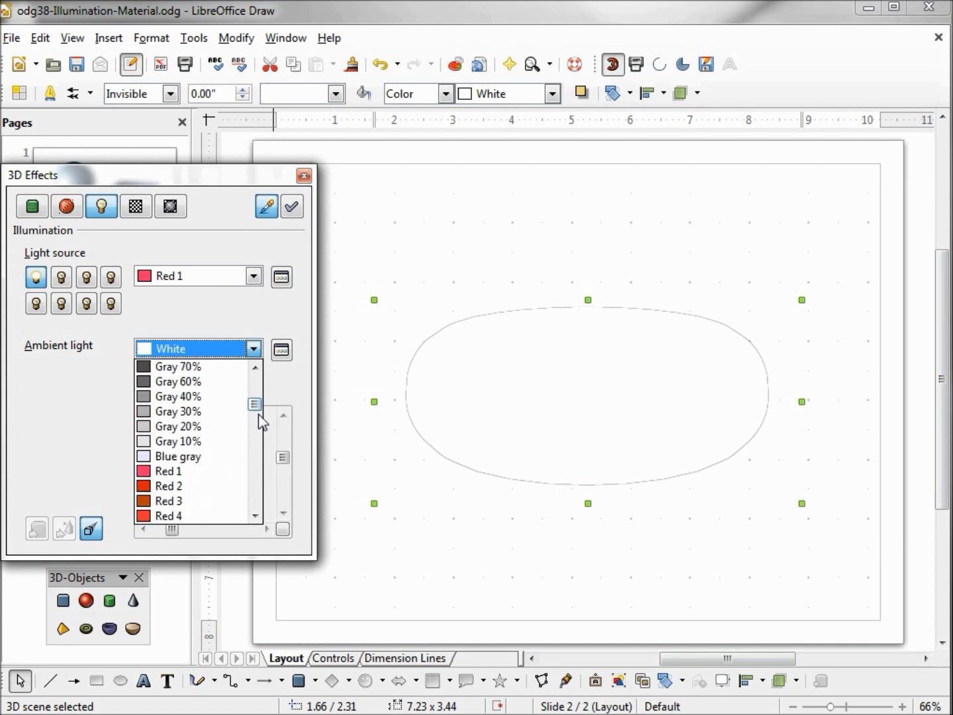
{"action": "left_click", "coordinate": [191, 433]}
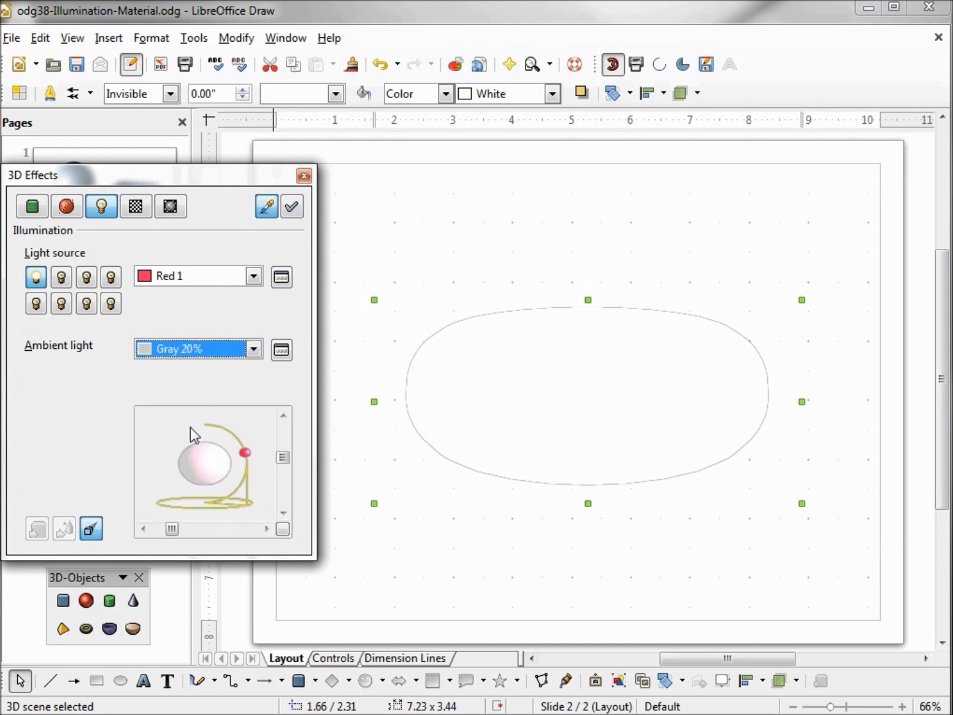
{"action": "left_click", "coordinate": [290, 208]}
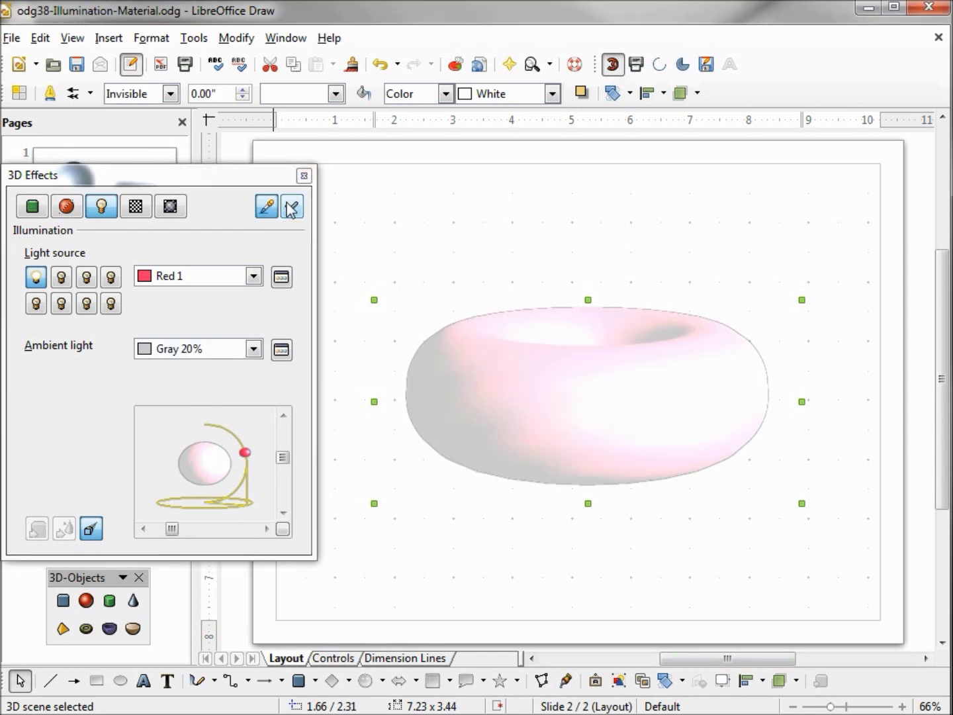
Step: Switch the ambient light to Gray 40% and apply it
{"action": "left_click", "coordinate": [254, 348]}
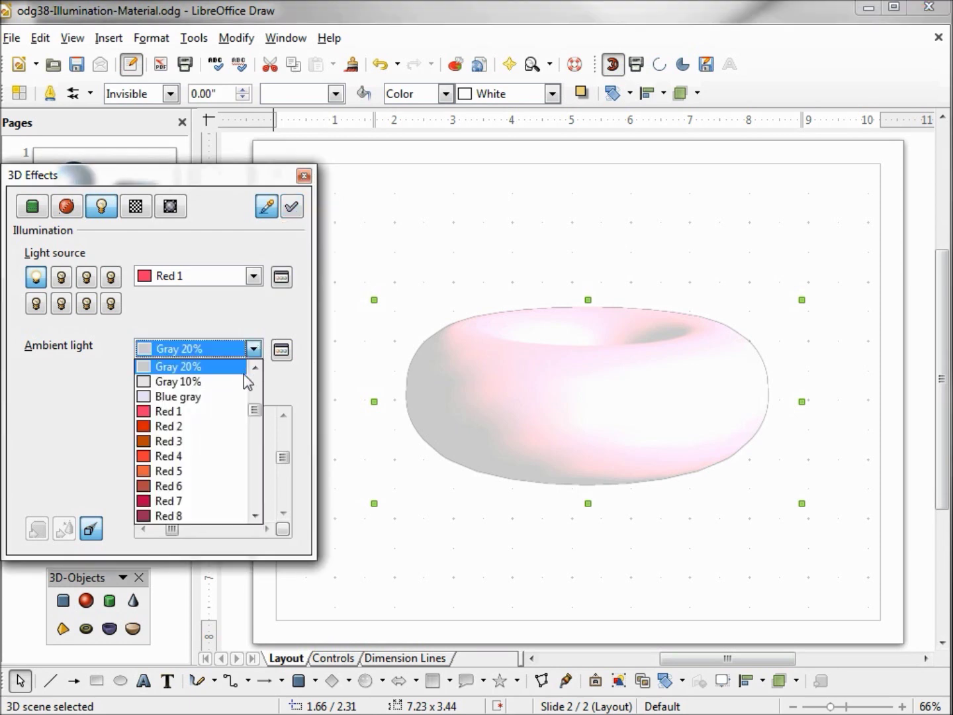
{"action": "left_click", "coordinate": [255, 368]}
{"action": "left_click", "coordinate": [224, 380]}
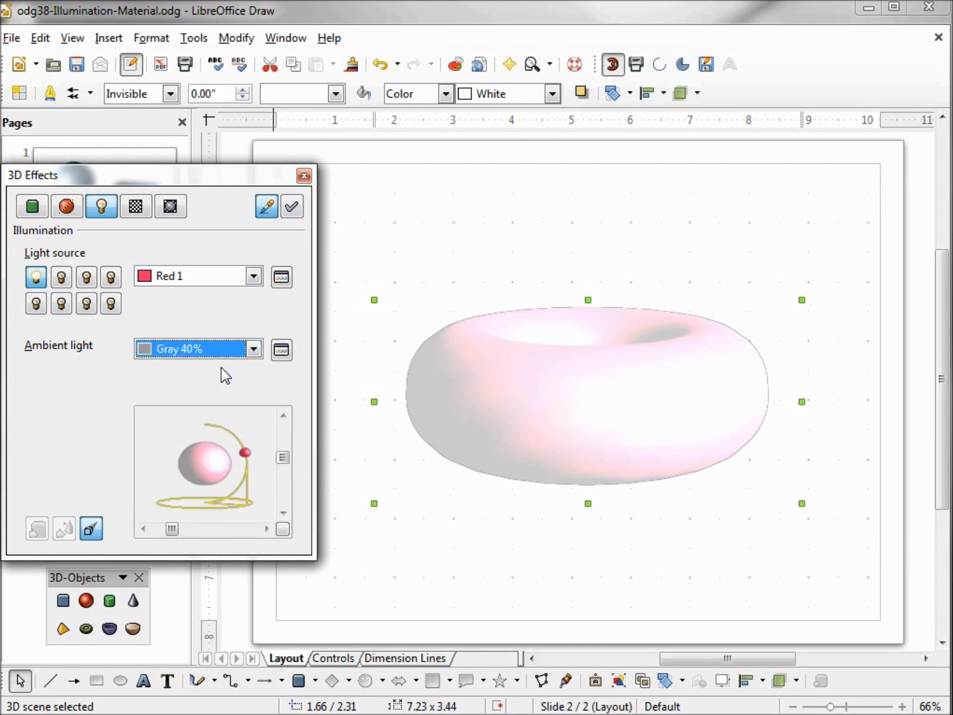
{"action": "left_click", "coordinate": [292, 211]}
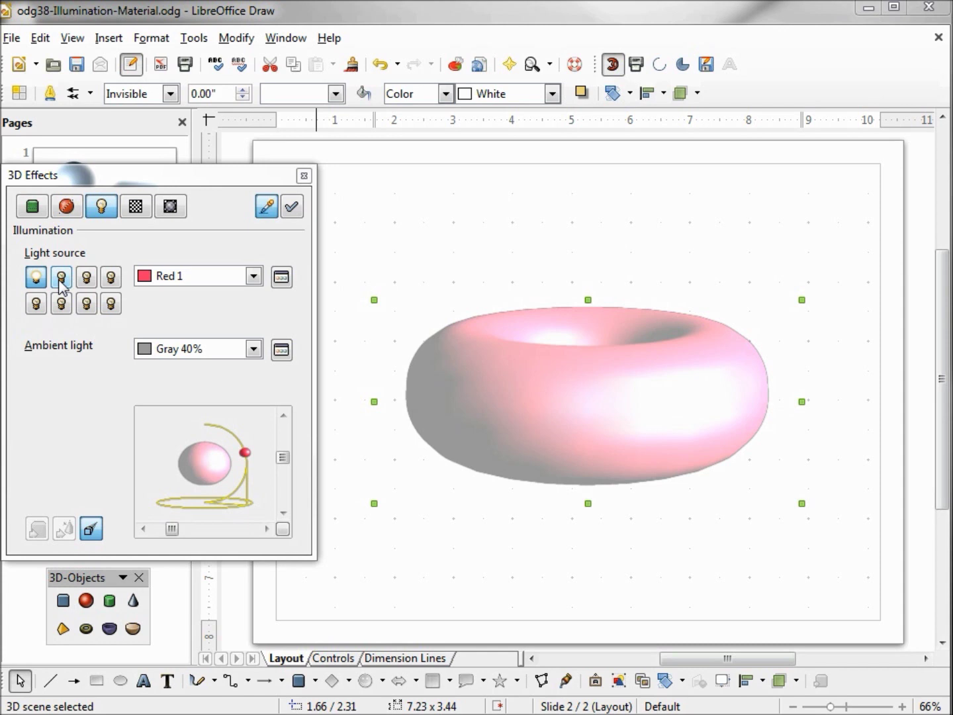
Step: Turn on light source 2 in light blue, placed left of the torus, and apply it
{"action": "left_click", "coordinate": [61, 285]}
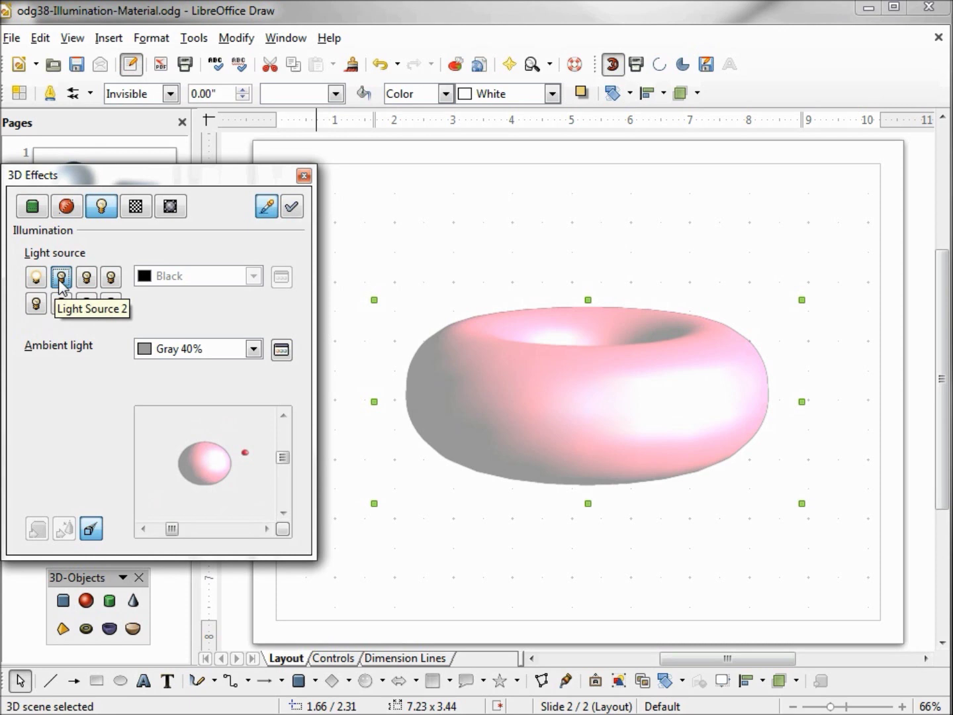
{"action": "left_click", "coordinate": [61, 279]}
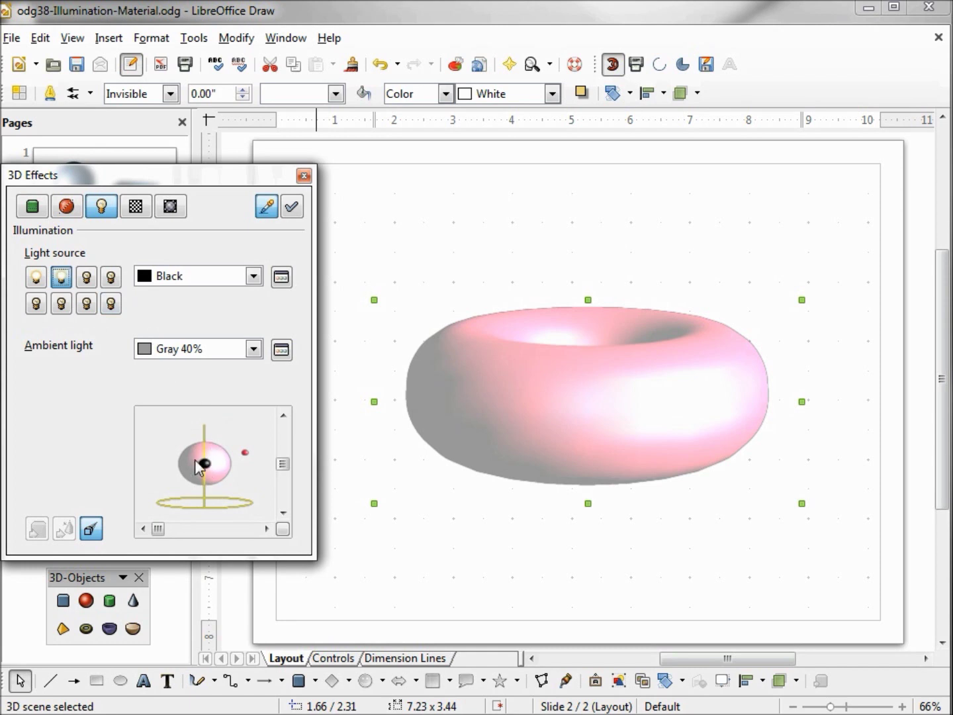
{"action": "left_click_drag", "start_coordinate": [203, 462], "coordinate": [164, 469]}
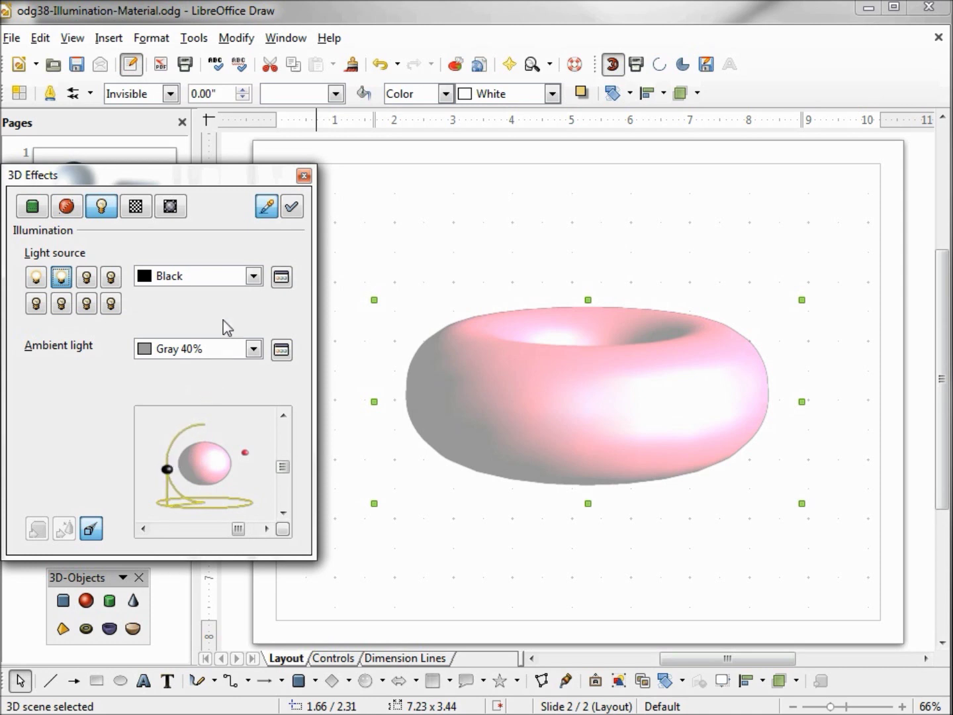
{"action": "left_click", "coordinate": [254, 276]}
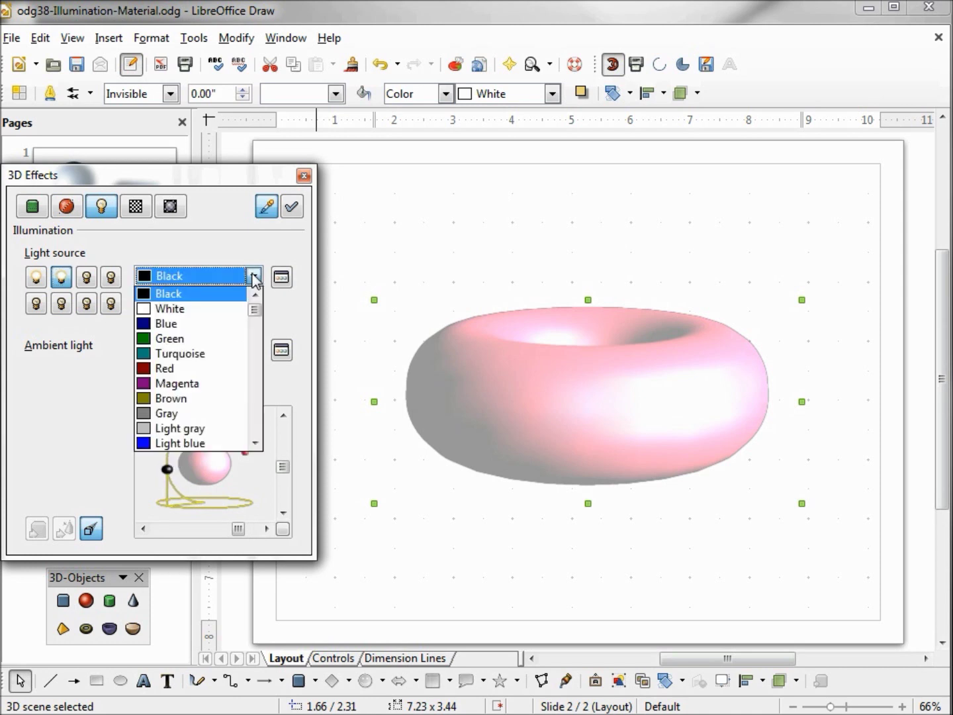
{"action": "left_click", "coordinate": [196, 443]}
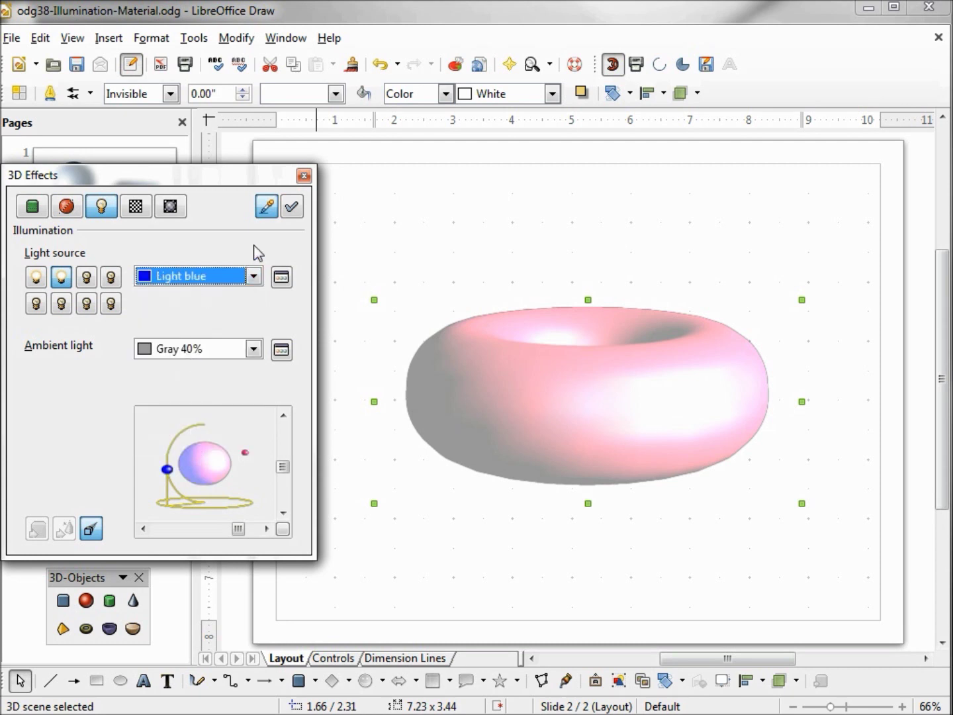
{"action": "left_click", "coordinate": [291, 214]}
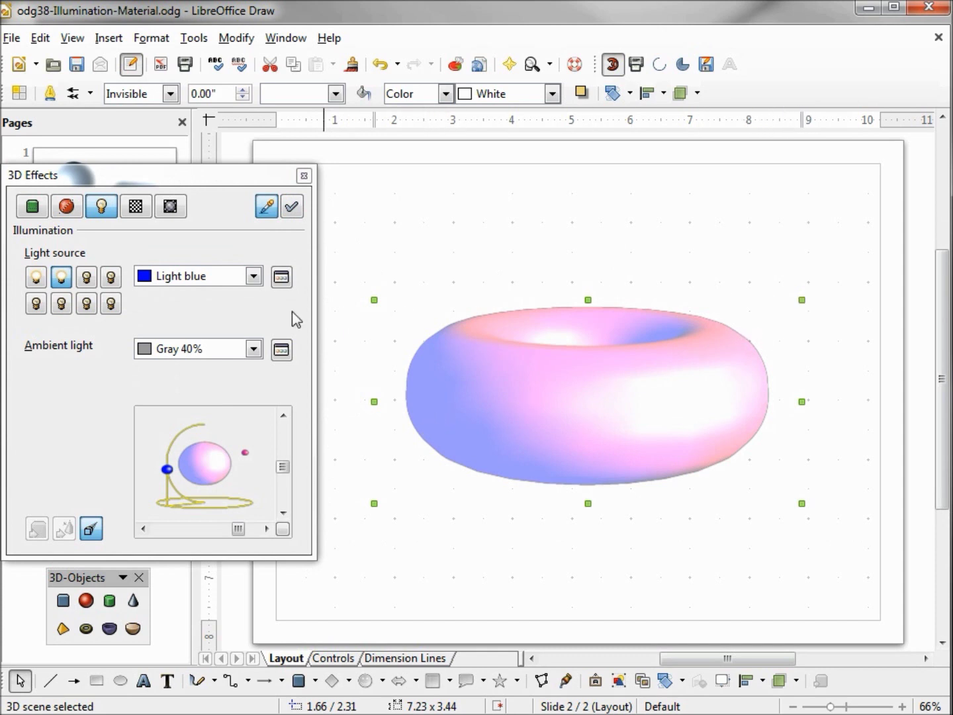
Step: Toggle the light-blue second light source off and back on
{"action": "left_click", "coordinate": [62, 283]}
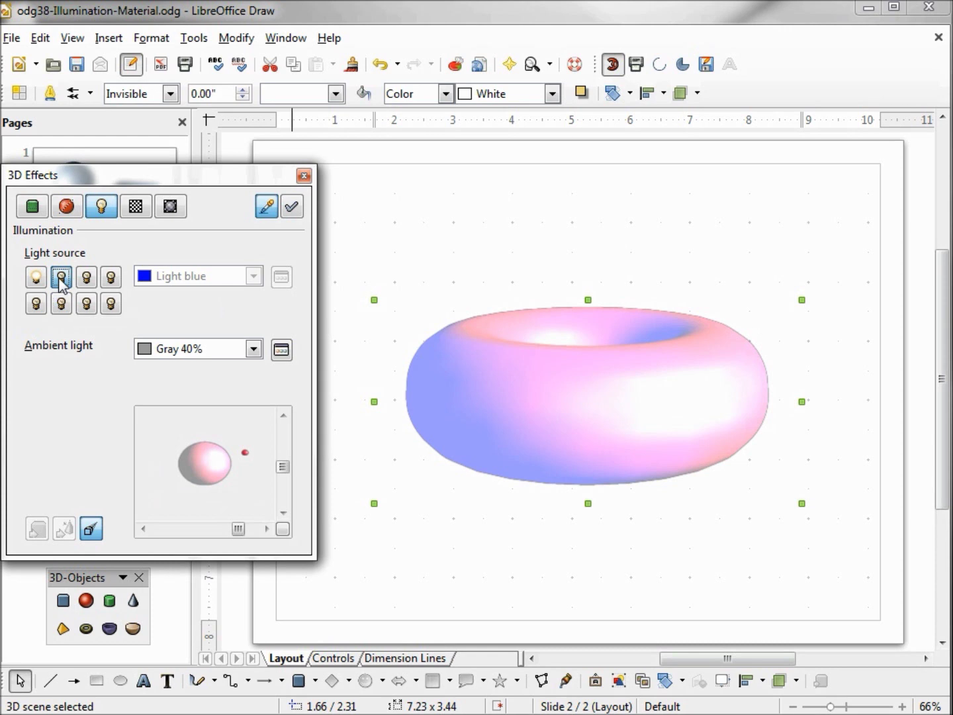
{"action": "left_click", "coordinate": [62, 279]}
{"action": "left_click", "coordinate": [61, 280]}
{"action": "left_click", "coordinate": [59, 280]}
{"action": "left_click", "coordinate": [60, 281]}
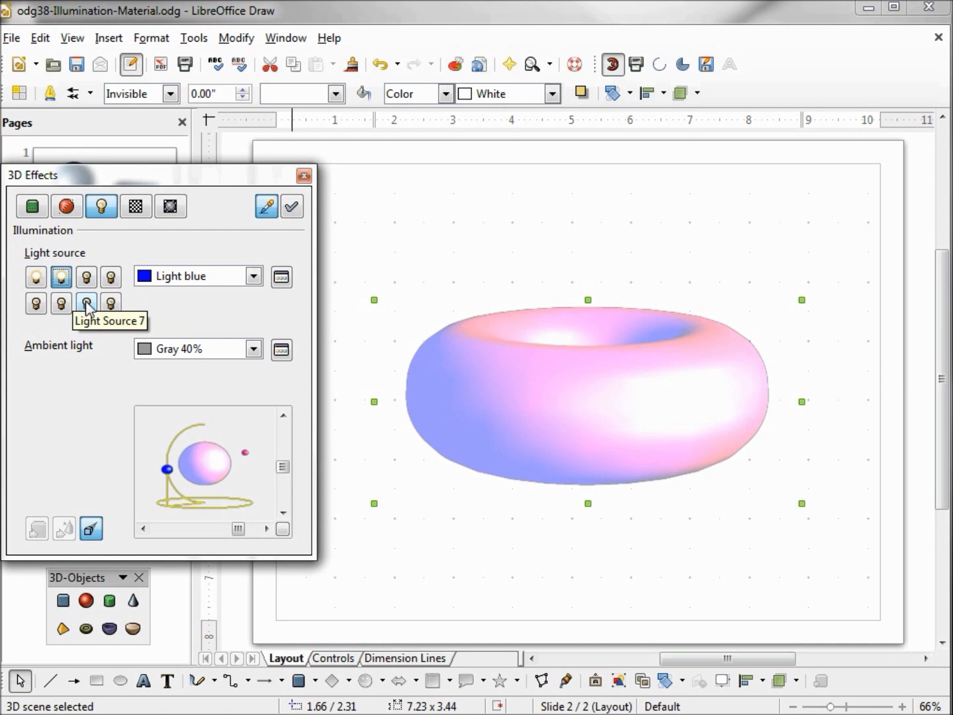
Step: Switch on light source 7 in white and apply it to the torus
{"action": "left_click", "coordinate": [86, 305]}
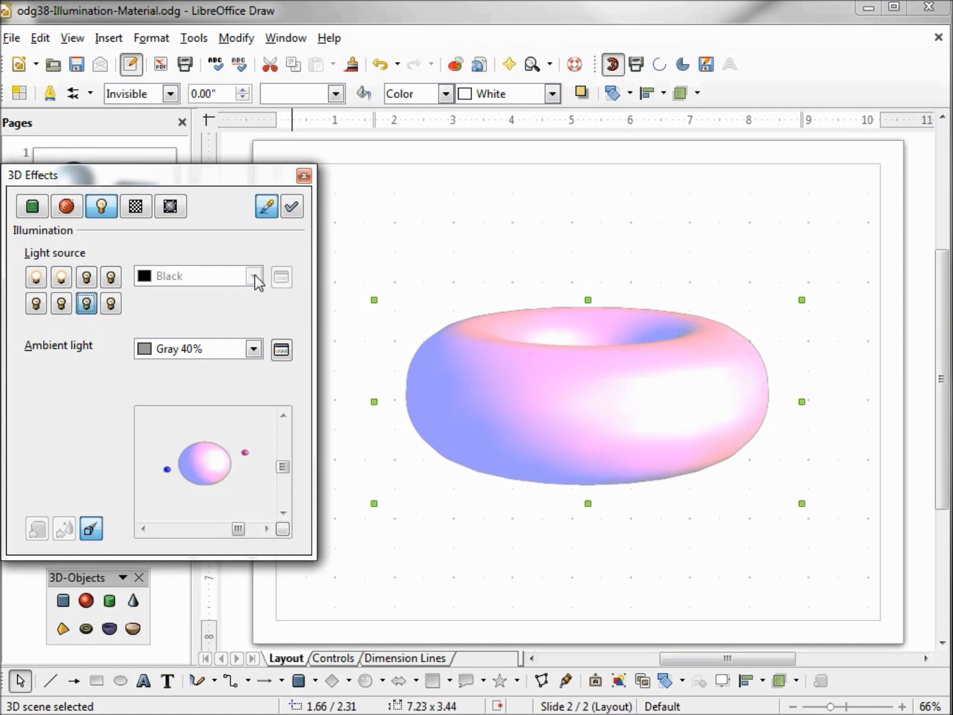
{"action": "left_click", "coordinate": [87, 304]}
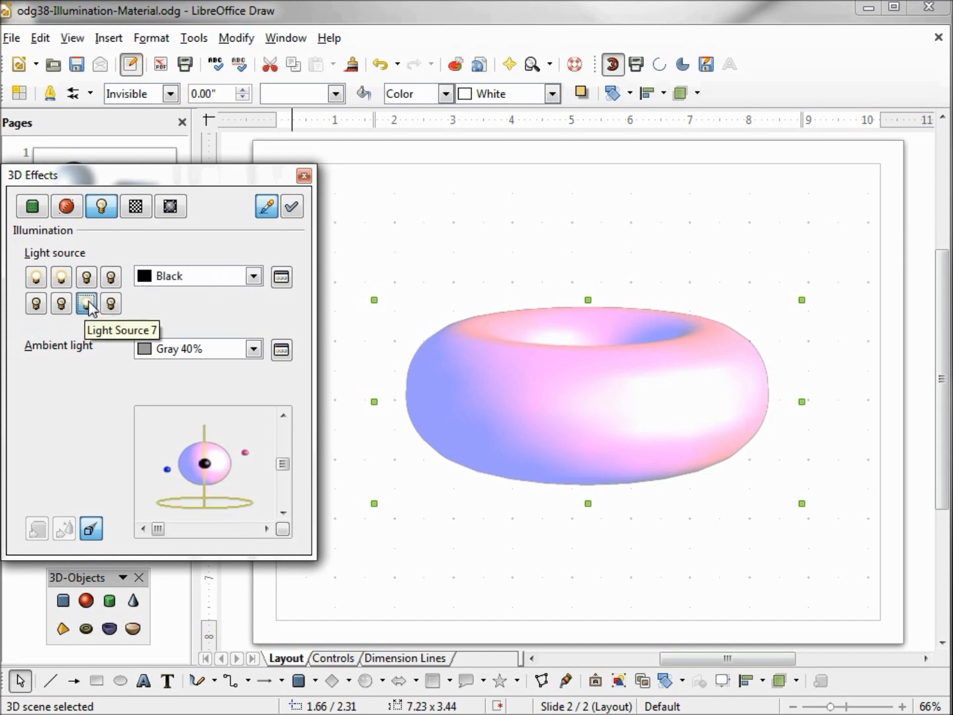
{"action": "left_click", "coordinate": [253, 277]}
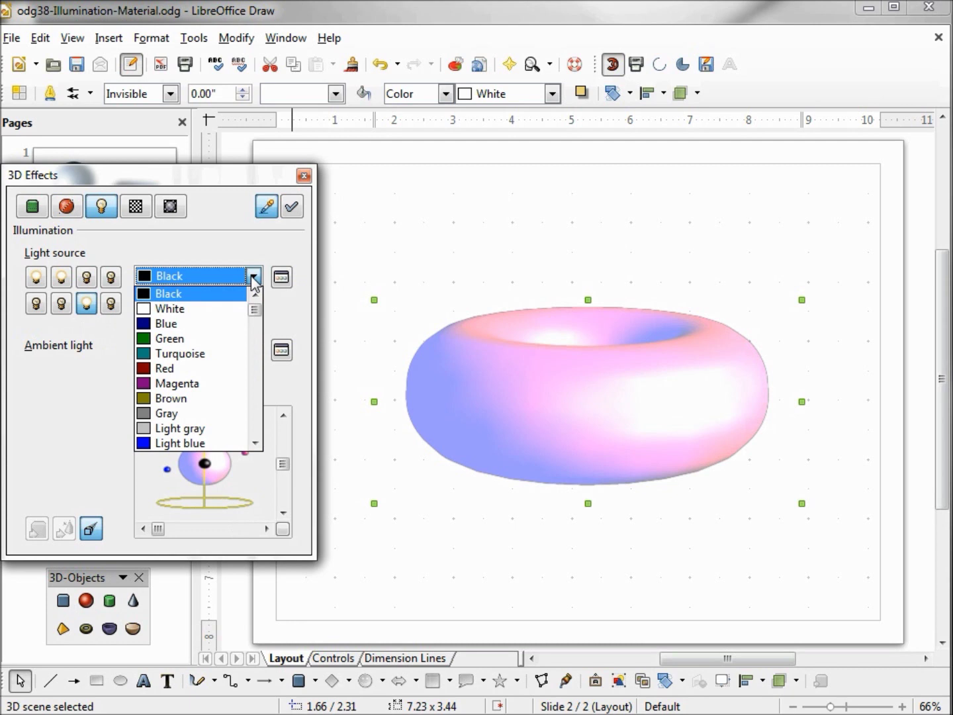
{"action": "left_click", "coordinate": [215, 309]}
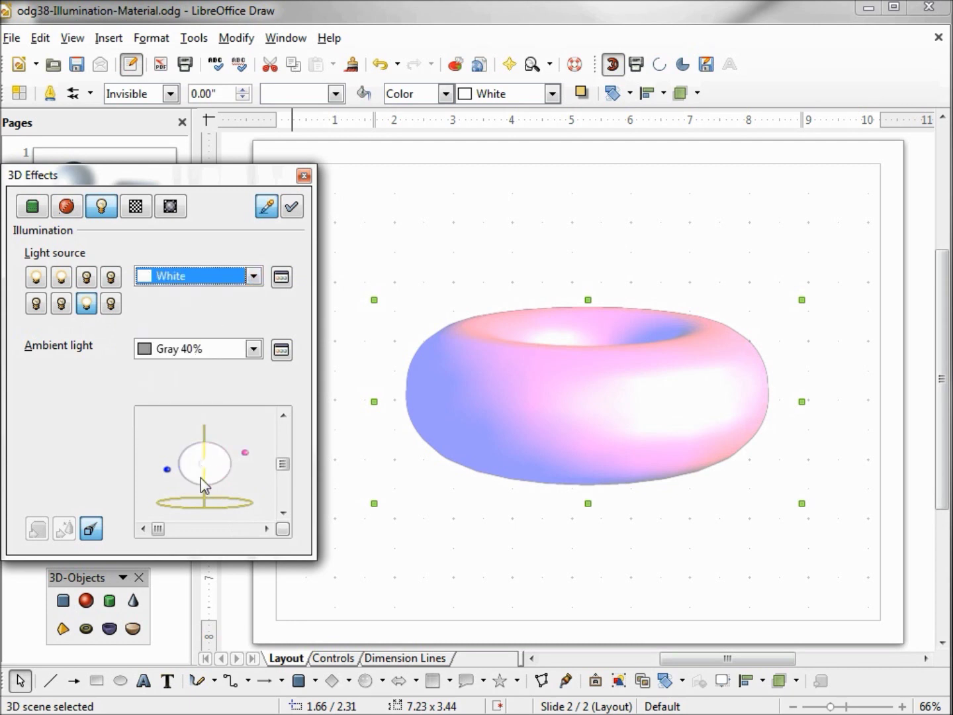
{"action": "mouse_move", "coordinate": [199, 463]}
{"action": "left_mouse_down"}
{"action": "mouse_move", "coordinate": [185, 436]}
{"action": "mouse_move", "coordinate": [172, 434]}
{"action": "left_mouse_up"}
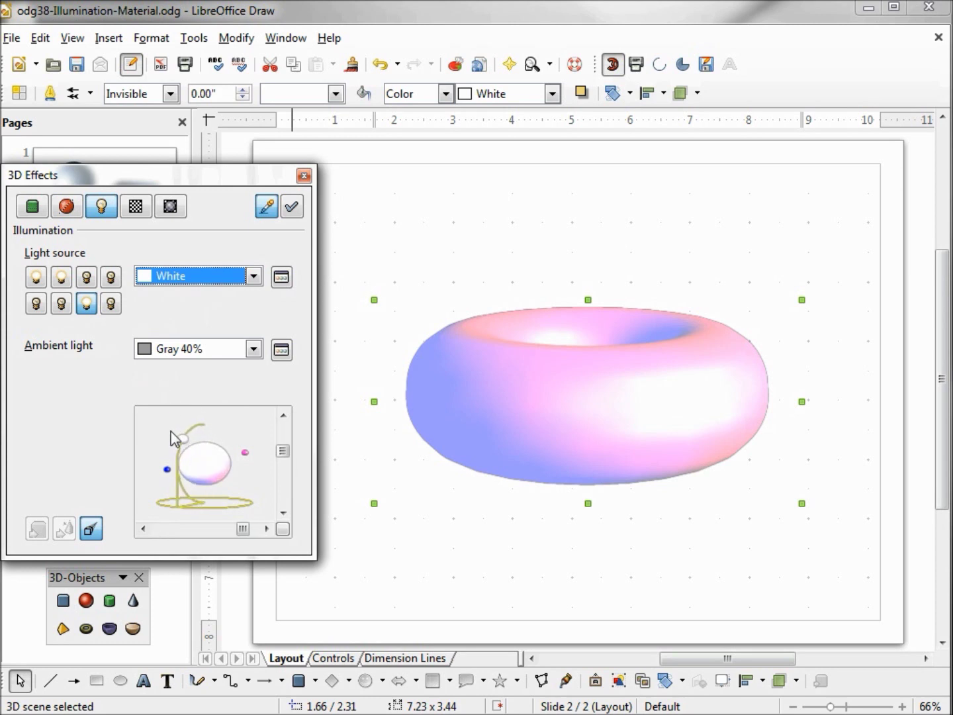
{"action": "left_click", "coordinate": [292, 210]}
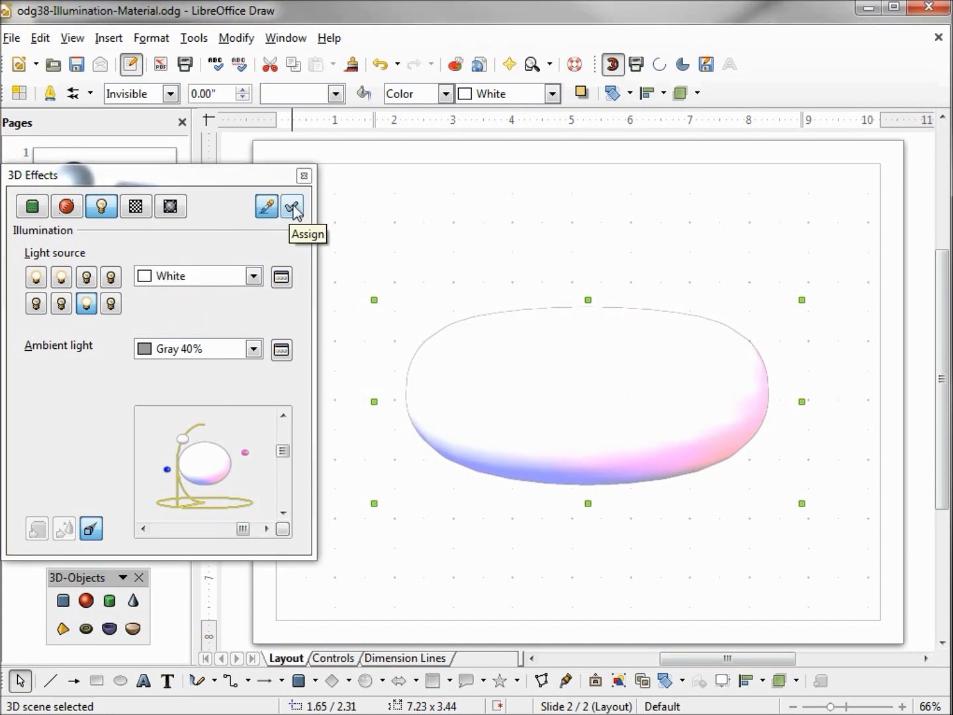
Step: Change light source 7 to Gray 60%, then Gray 70%, applying each
{"action": "left_click", "coordinate": [254, 278]}
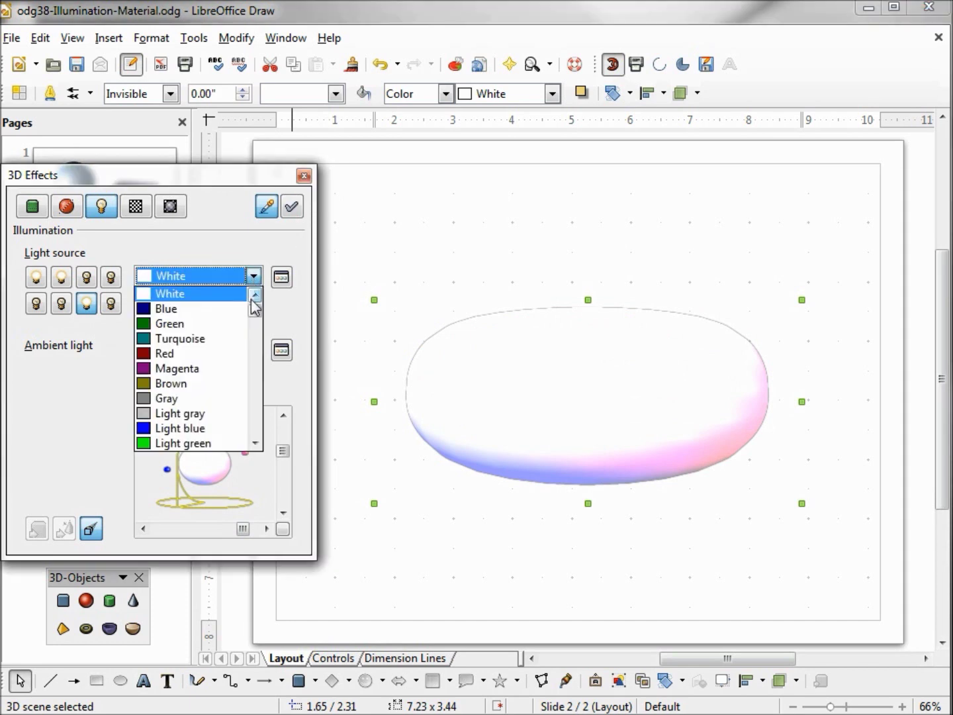
{"action": "scroll", "coordinate": [255, 317], "scroll_direction": "down", "scroll_amount": 1}
{"action": "left_click_drag", "start_coordinate": [256, 316], "coordinate": [254, 330]}
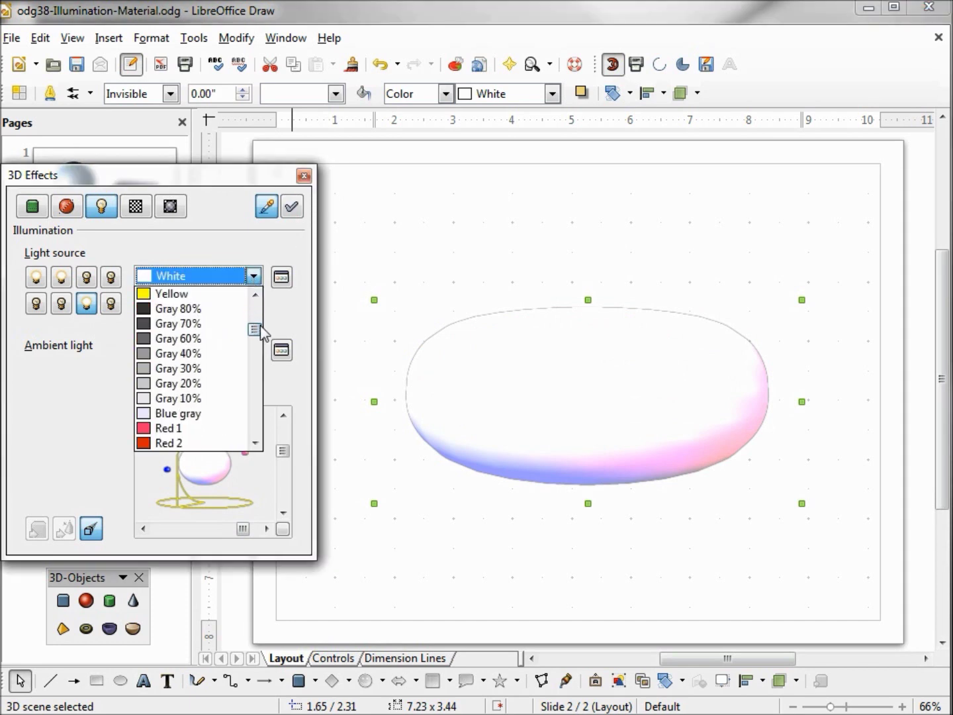
{"action": "left_click", "coordinate": [200, 340]}
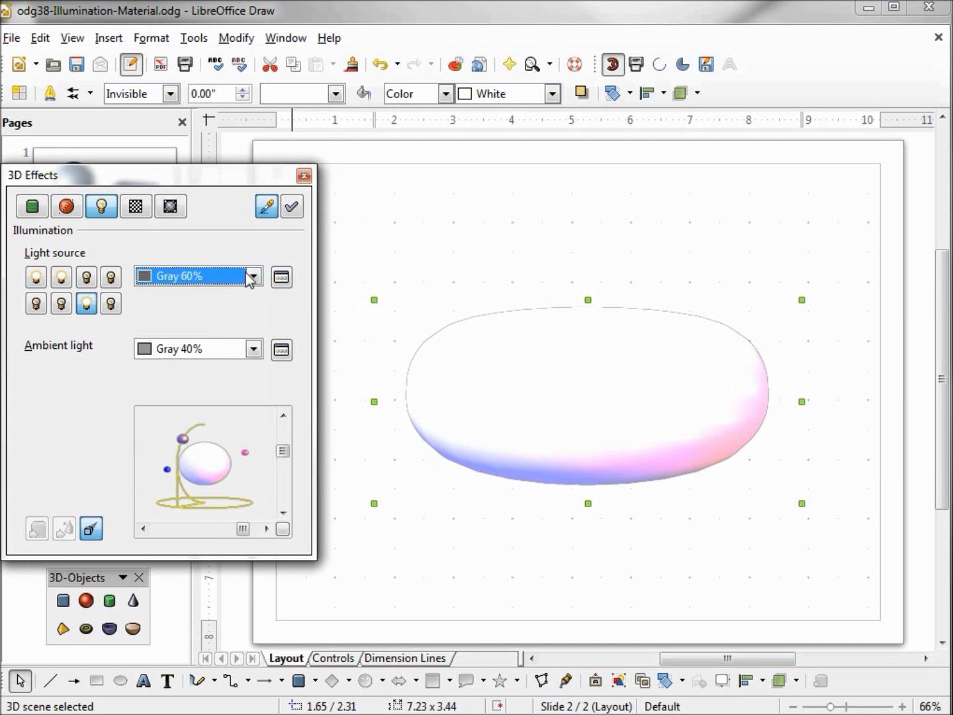
{"action": "left_click", "coordinate": [294, 214]}
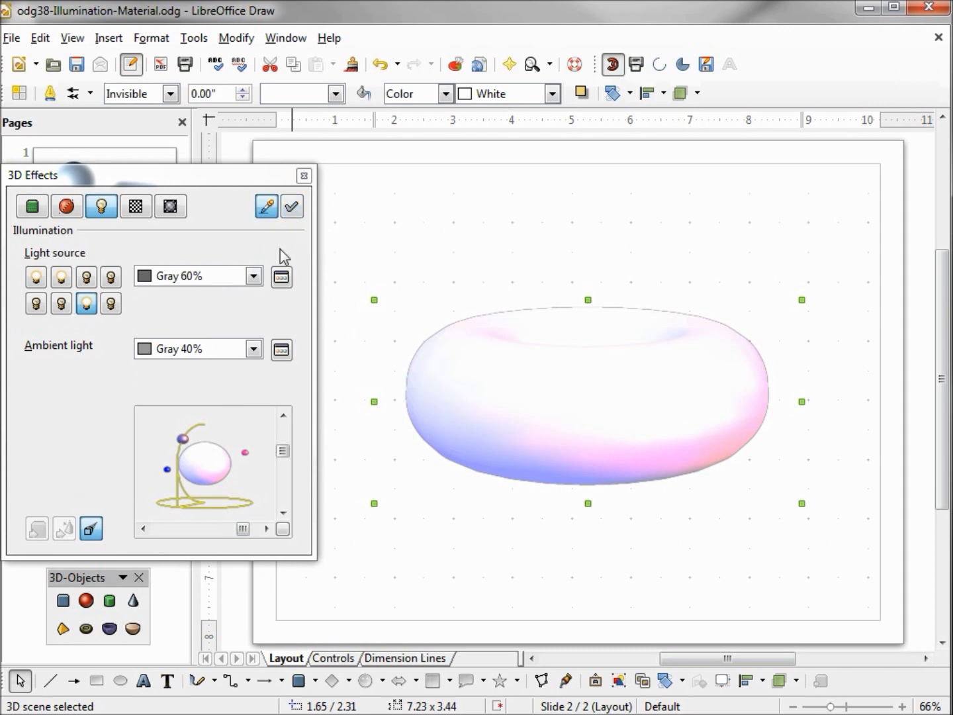
{"action": "left_click", "coordinate": [254, 277]}
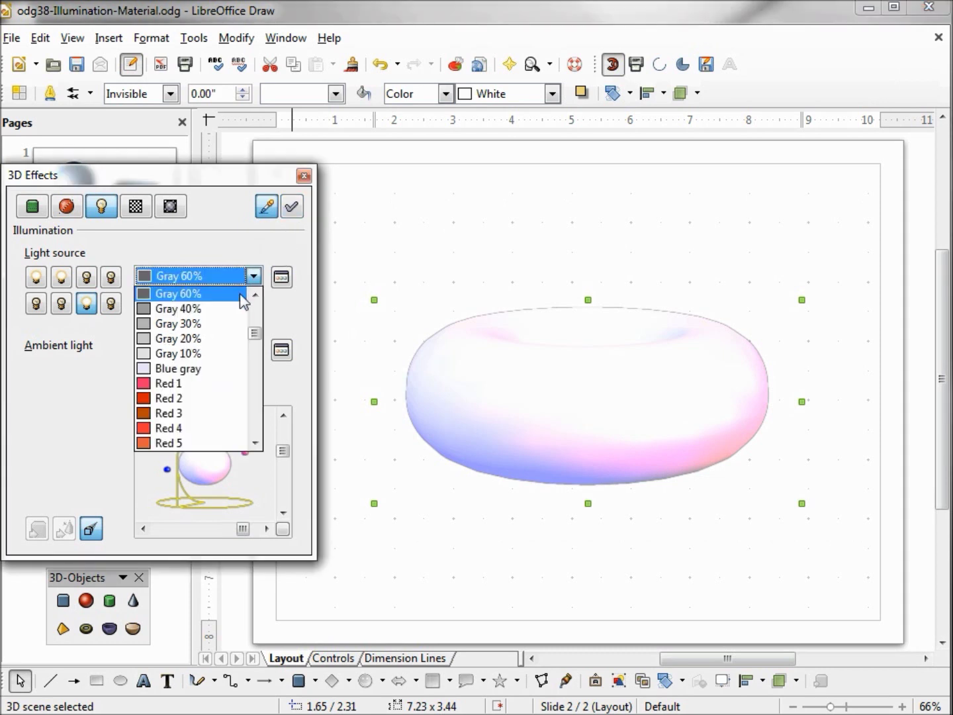
{"action": "scroll", "coordinate": [248, 298], "scroll_direction": "up", "scroll_amount": 1}
{"action": "left_click", "coordinate": [237, 297]}
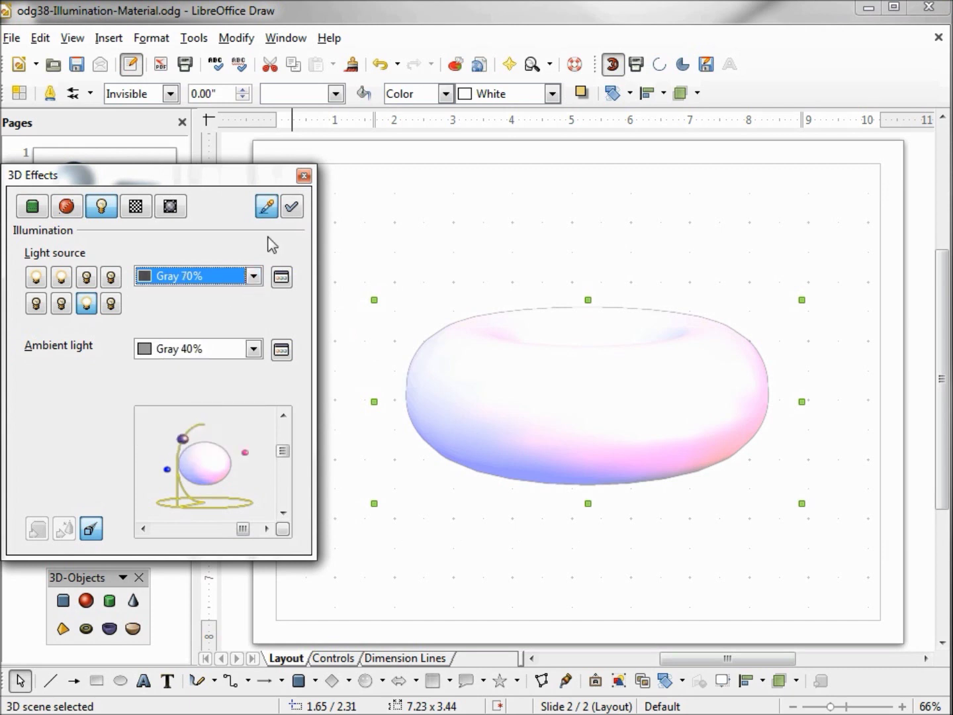
{"action": "left_click", "coordinate": [293, 211]}
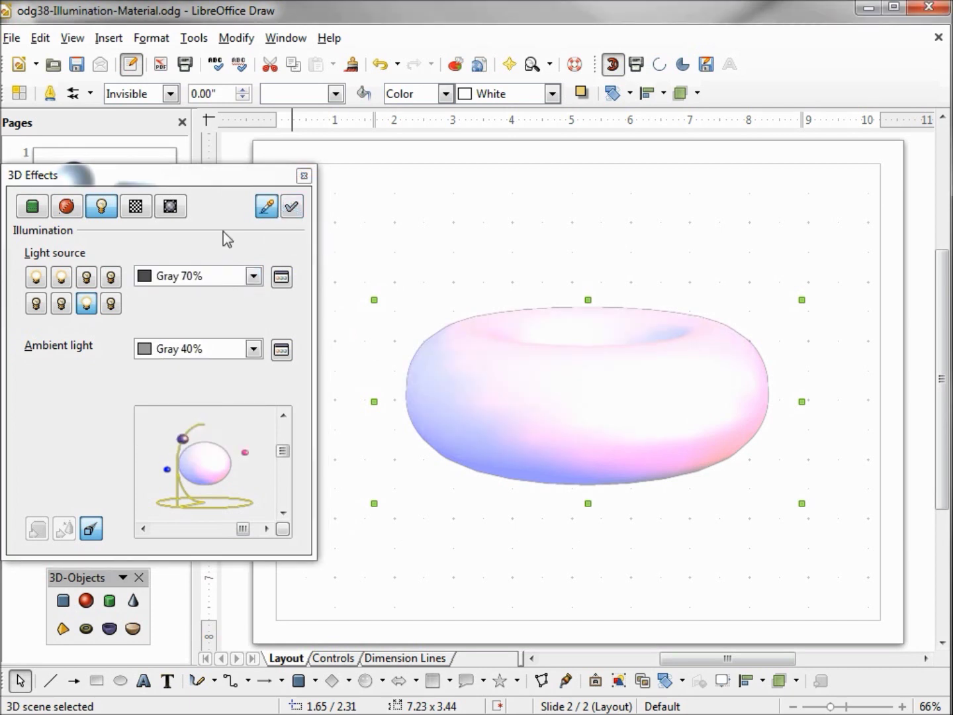
{"action": "left_click", "coordinate": [36, 278]}
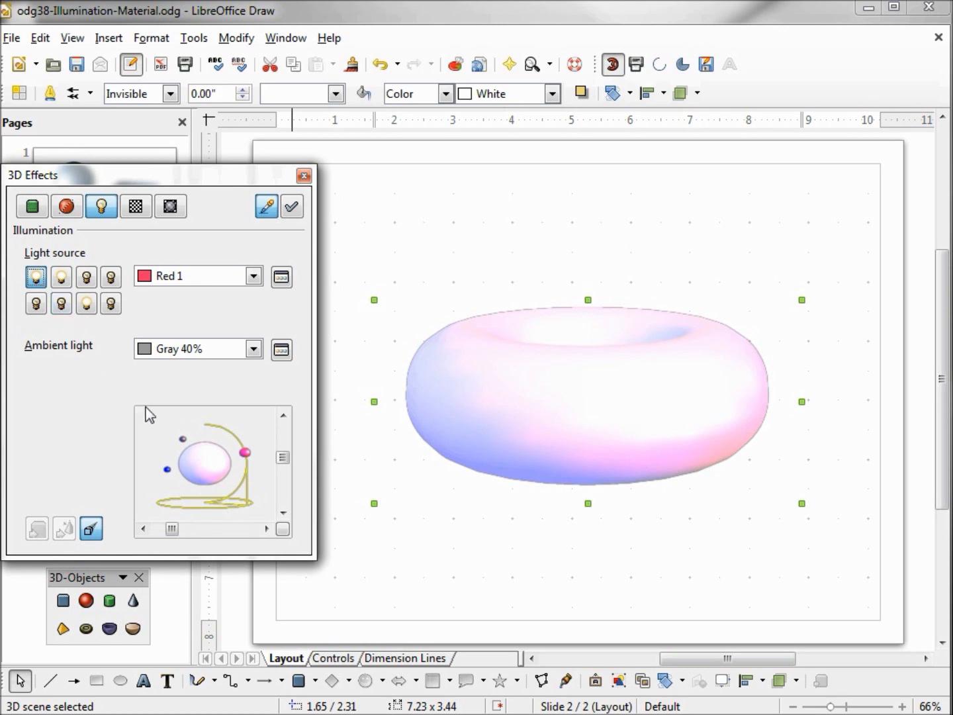
{"action": "left_click", "coordinate": [180, 438]}
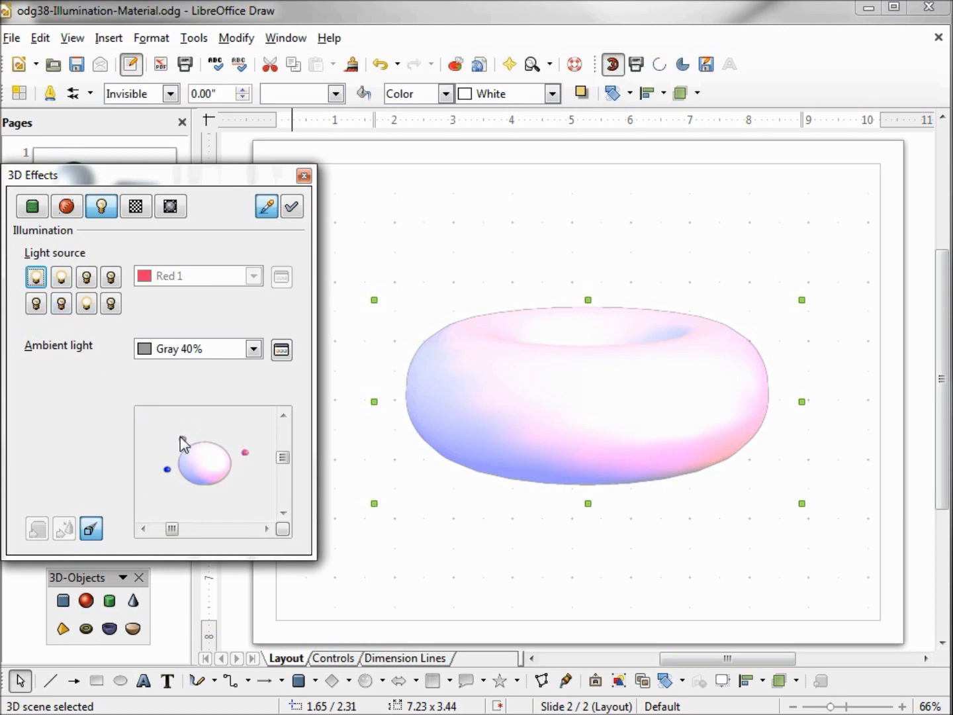
{"action": "left_click", "coordinate": [167, 470]}
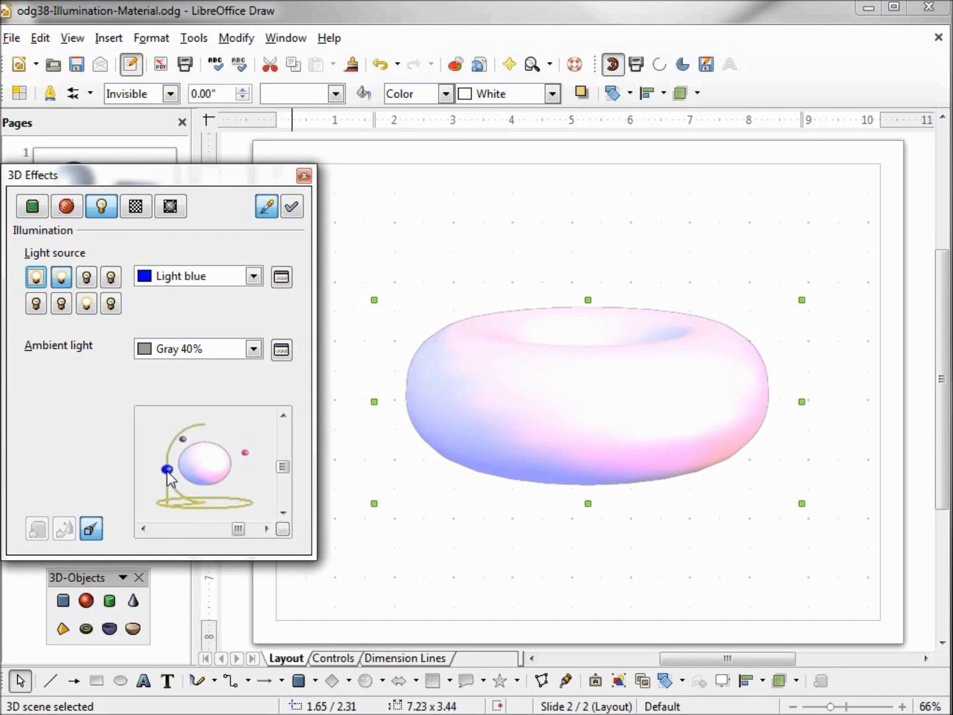
{"action": "left_click", "coordinate": [245, 451]}
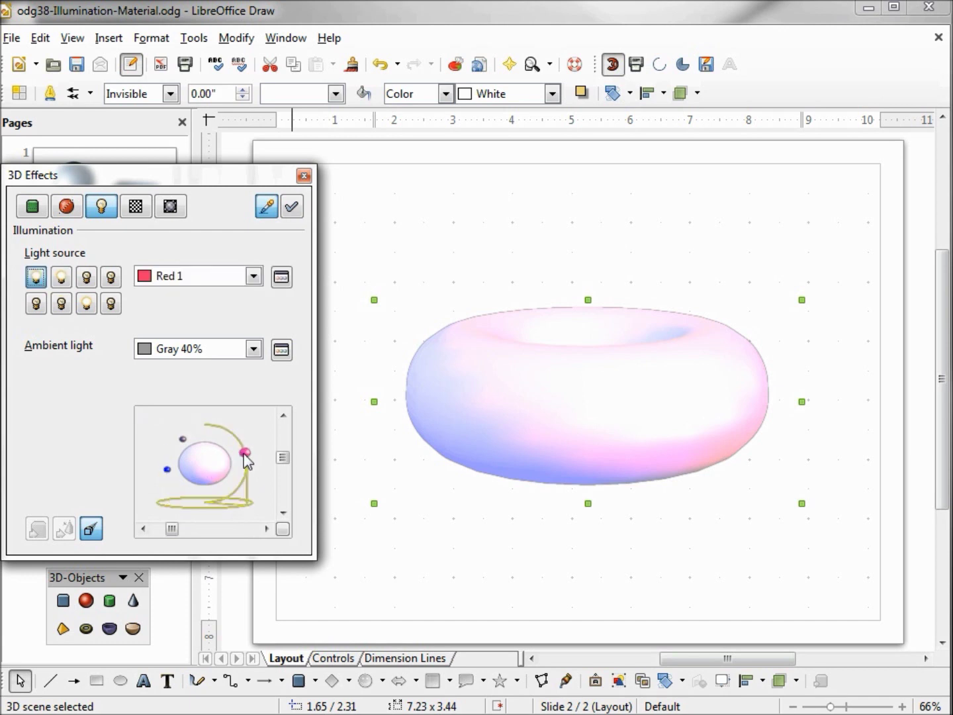
{"action": "left_click", "coordinate": [184, 439]}
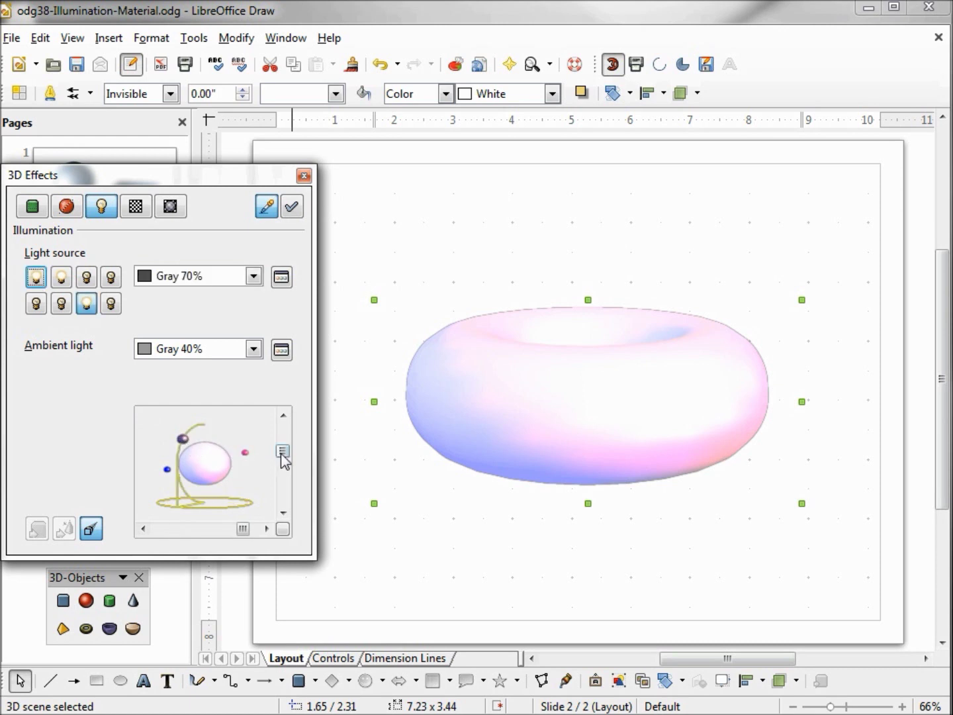
{"action": "mouse_move", "coordinate": [283, 451]}
{"action": "left_mouse_down"}
{"action": "mouse_move", "coordinate": [272, 492]}
{"action": "mouse_move", "coordinate": [270, 452]}
{"action": "left_mouse_up"}
{"action": "left_click", "coordinate": [87, 307]}
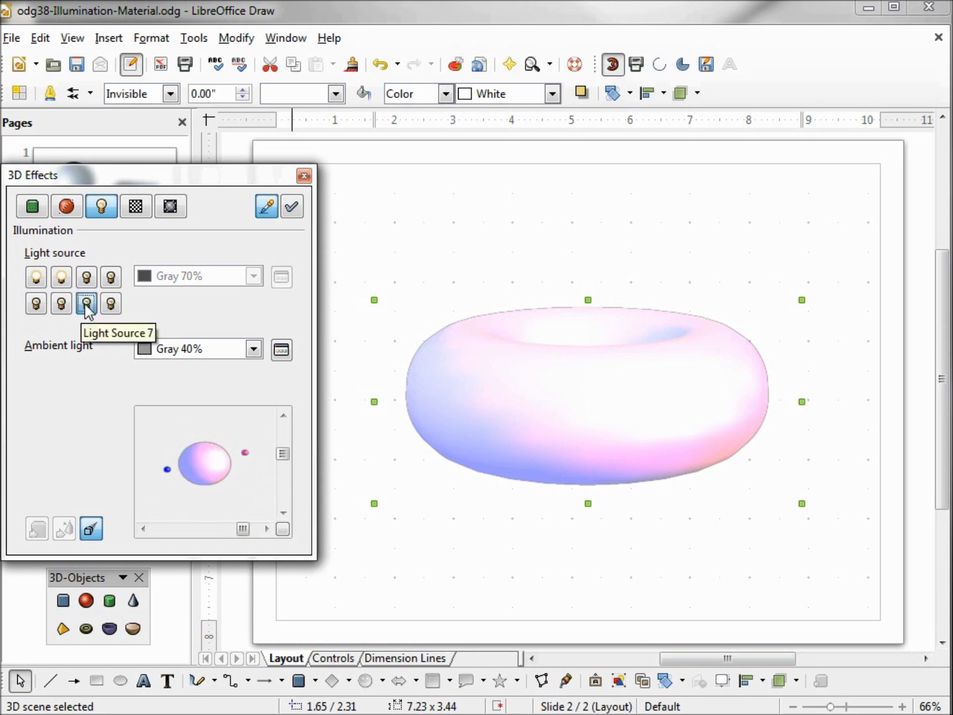
{"action": "left_click", "coordinate": [88, 306]}
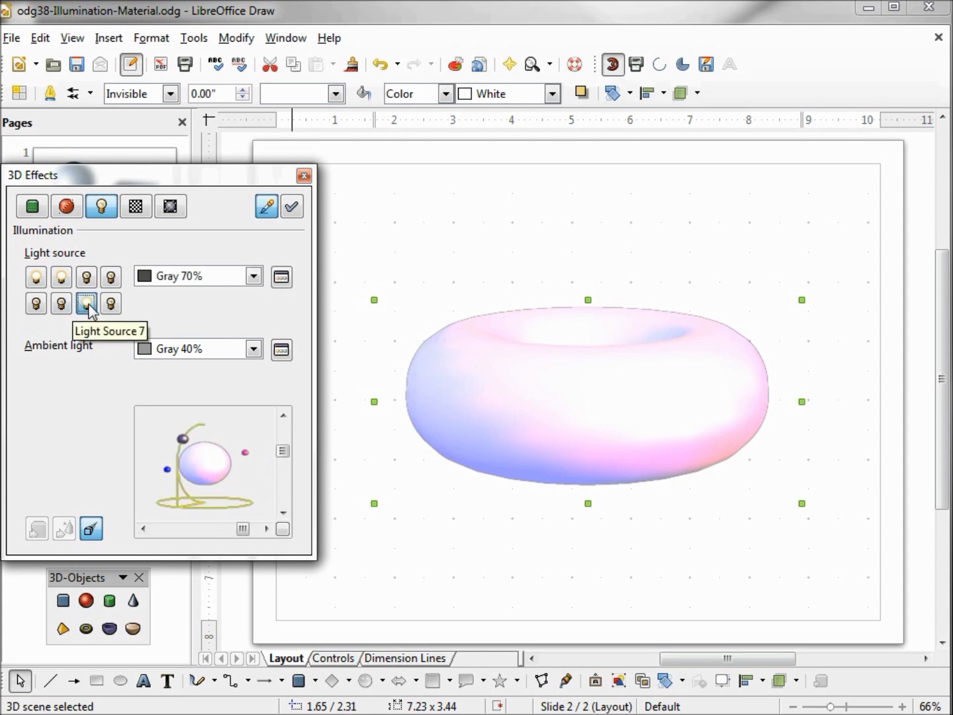
{"action": "left_click", "coordinate": [35, 276]}
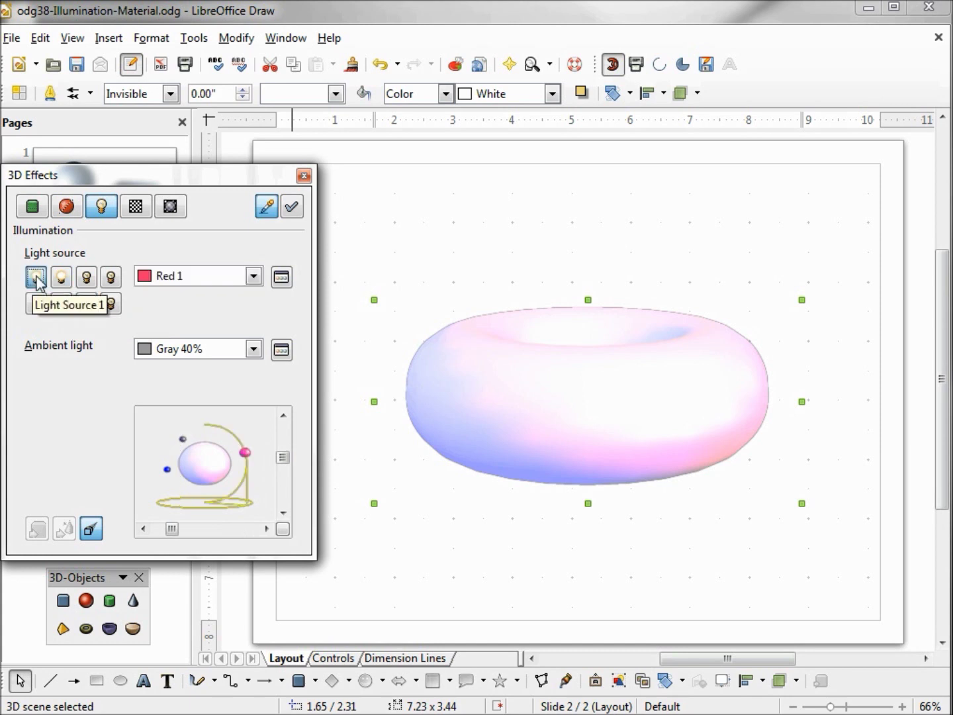
{"action": "left_click", "coordinate": [36, 280]}
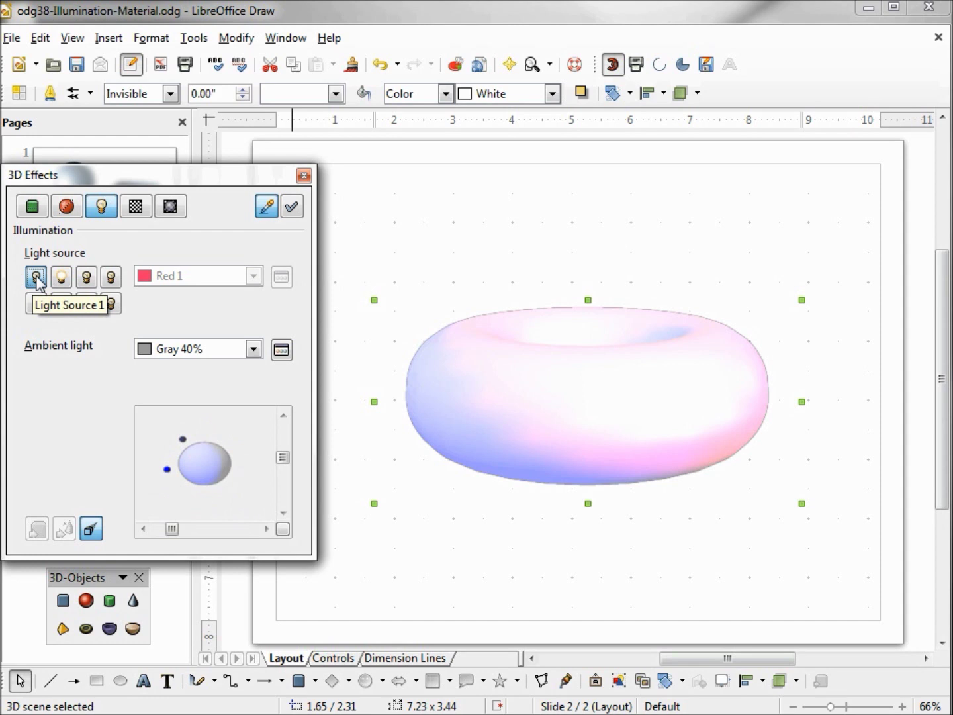
Step: Turn the red first light back on and give the torus a Gray 30% fill
{"action": "left_click", "coordinate": [36, 280]}
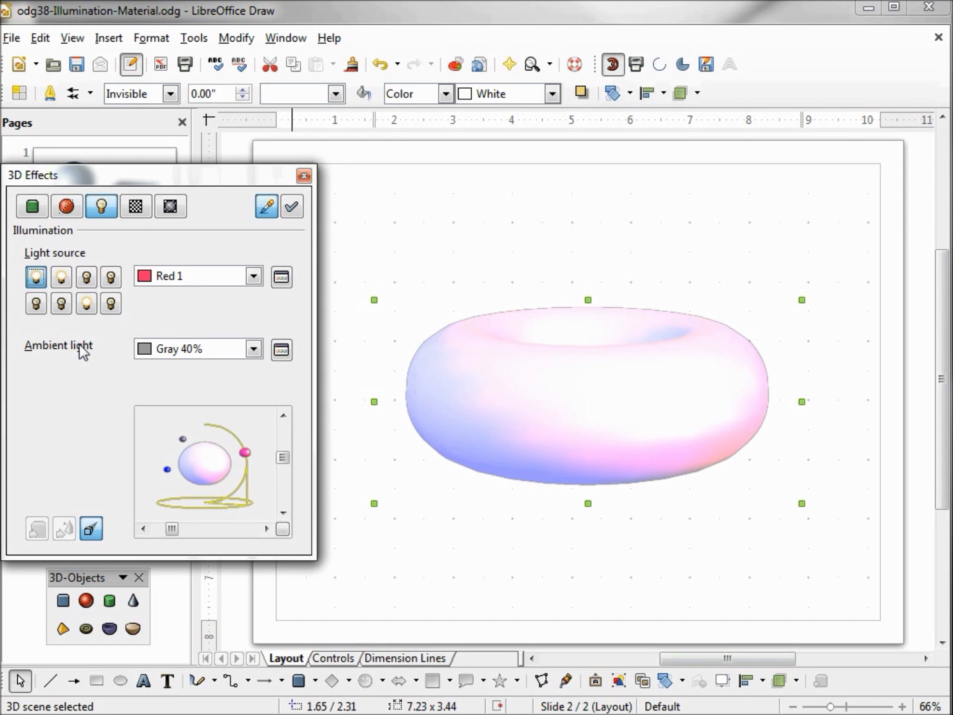
{"action": "left_click", "coordinate": [554, 95]}
{"action": "left_click", "coordinate": [504, 272]}
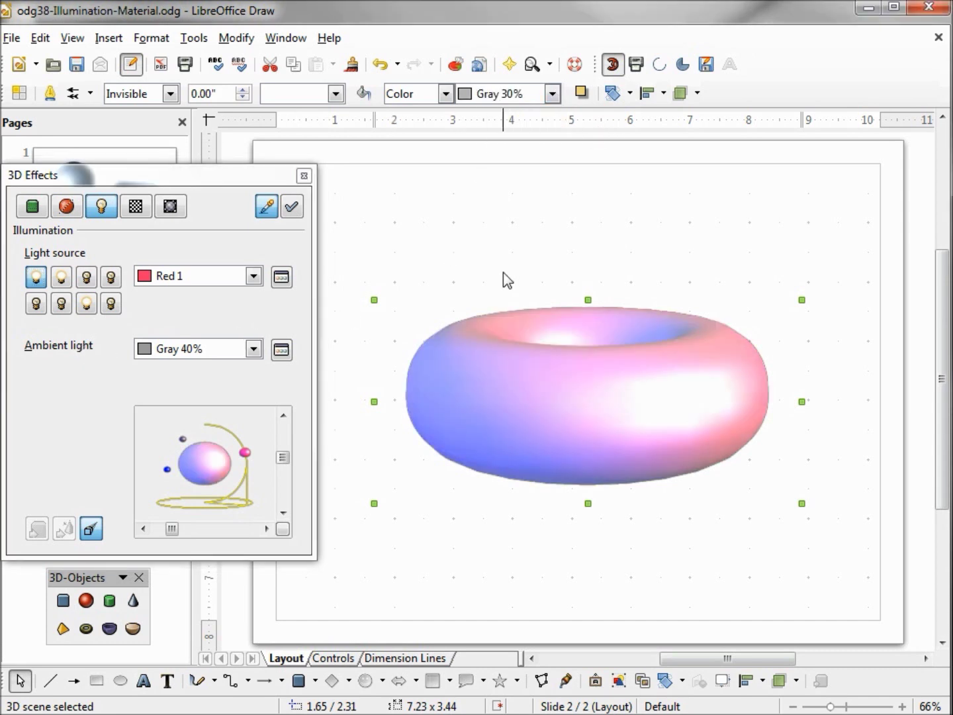